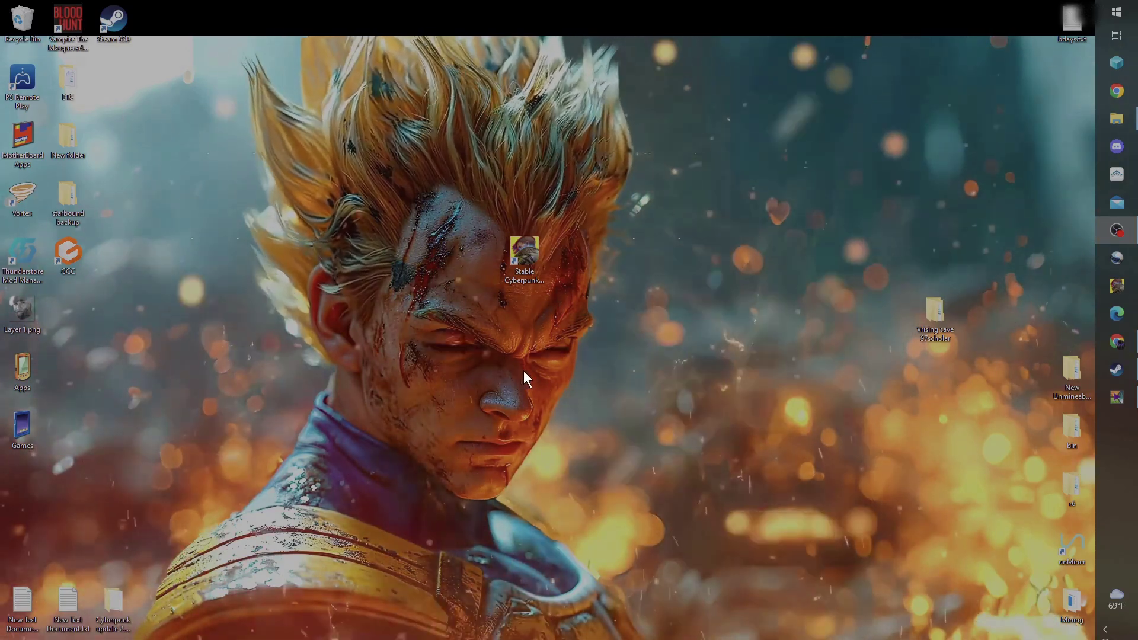
Switch to Steam and open V Rising's general properties to check the Steam Cloud save setting, closing them when finished
left_click(1118, 370)
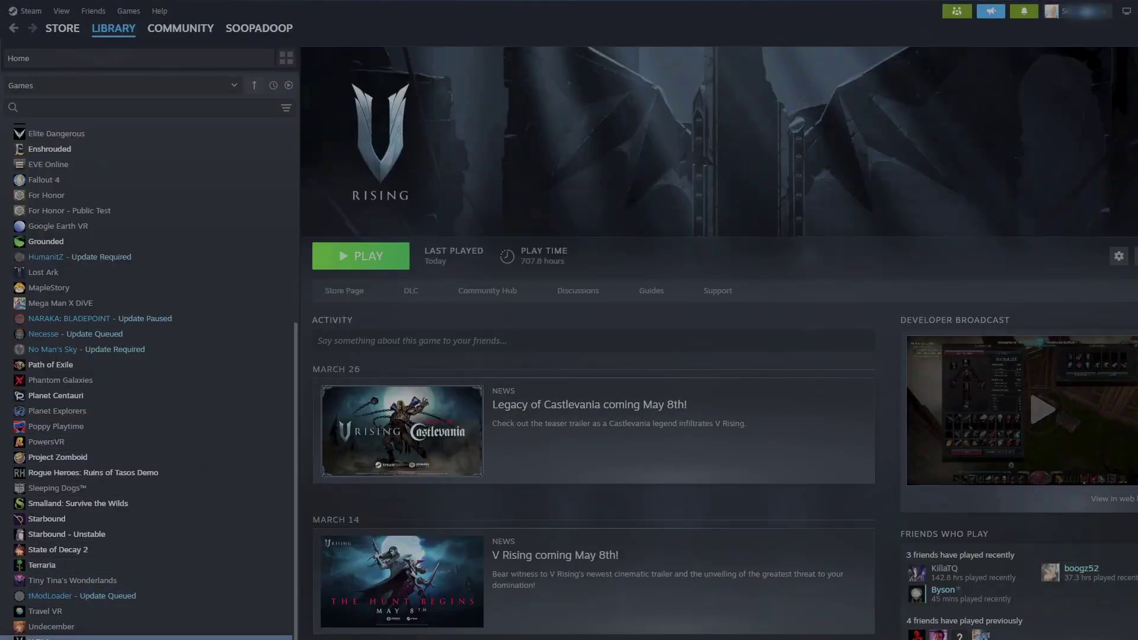
right_click(44, 537)
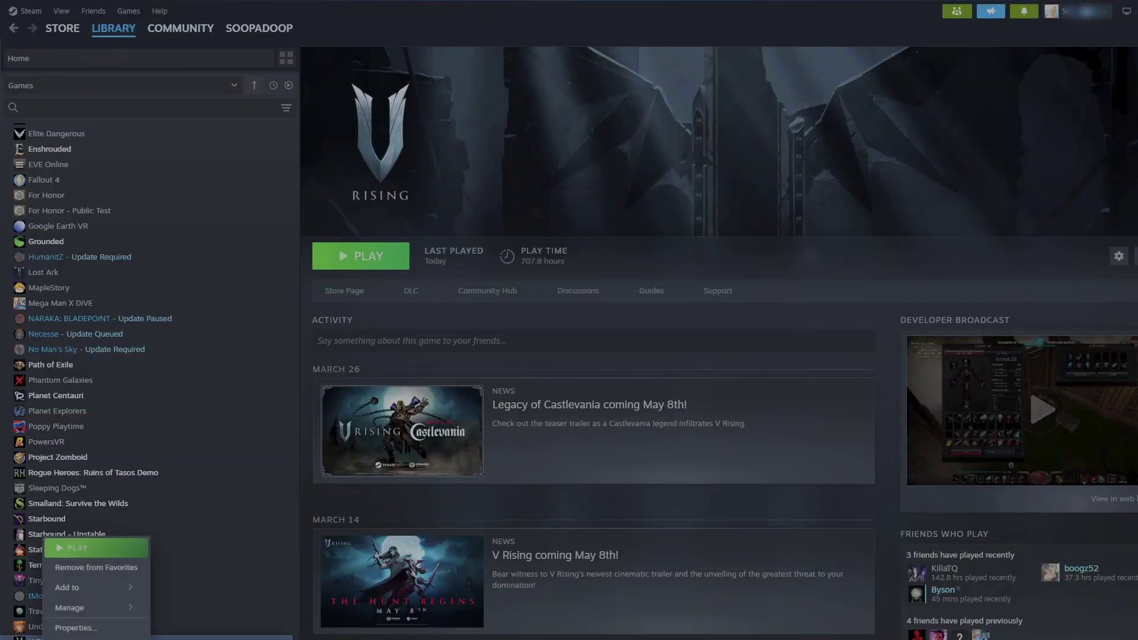
left_click(75, 628)
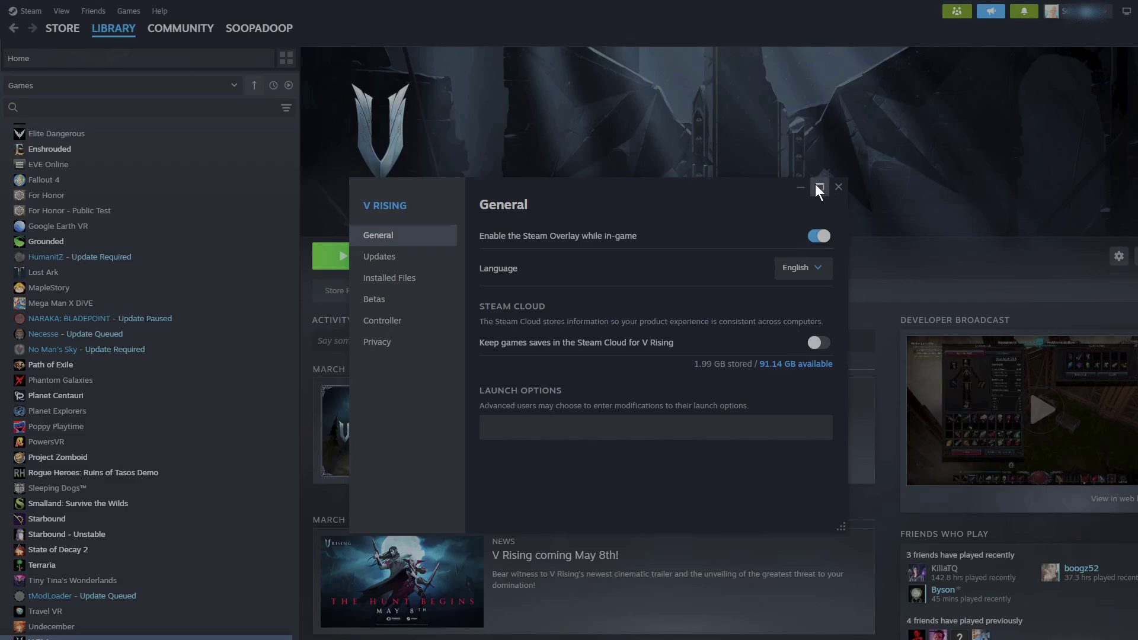
left_click(841, 188)
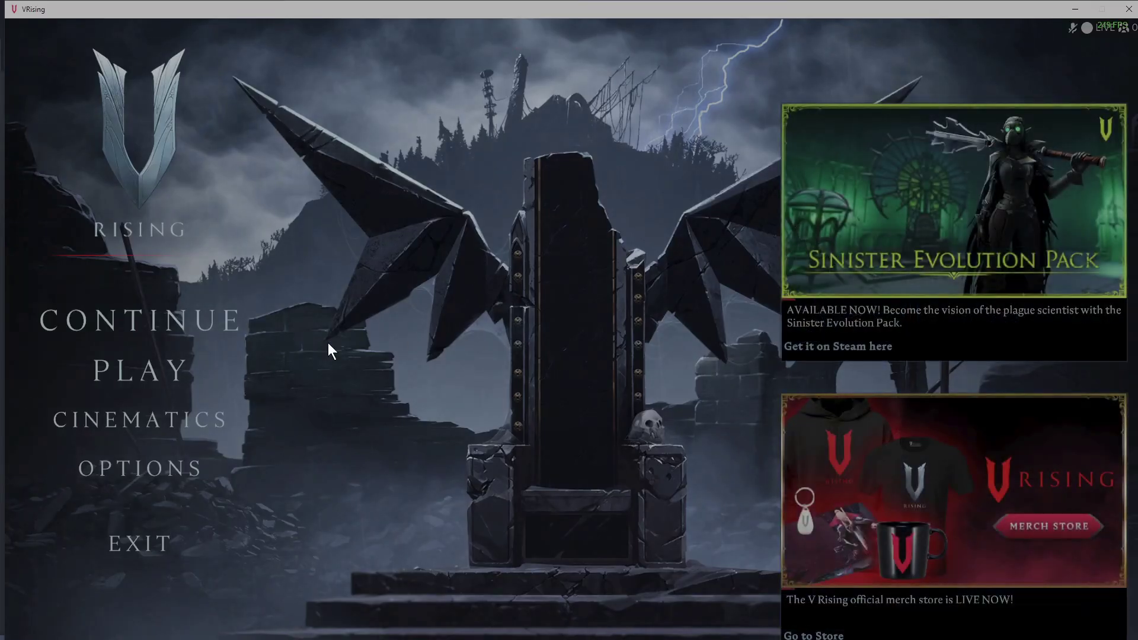
In V Rising, open the list of local saves, select the PvP world dated 3/31/2024, and return to the desktop
left_click(132, 321)
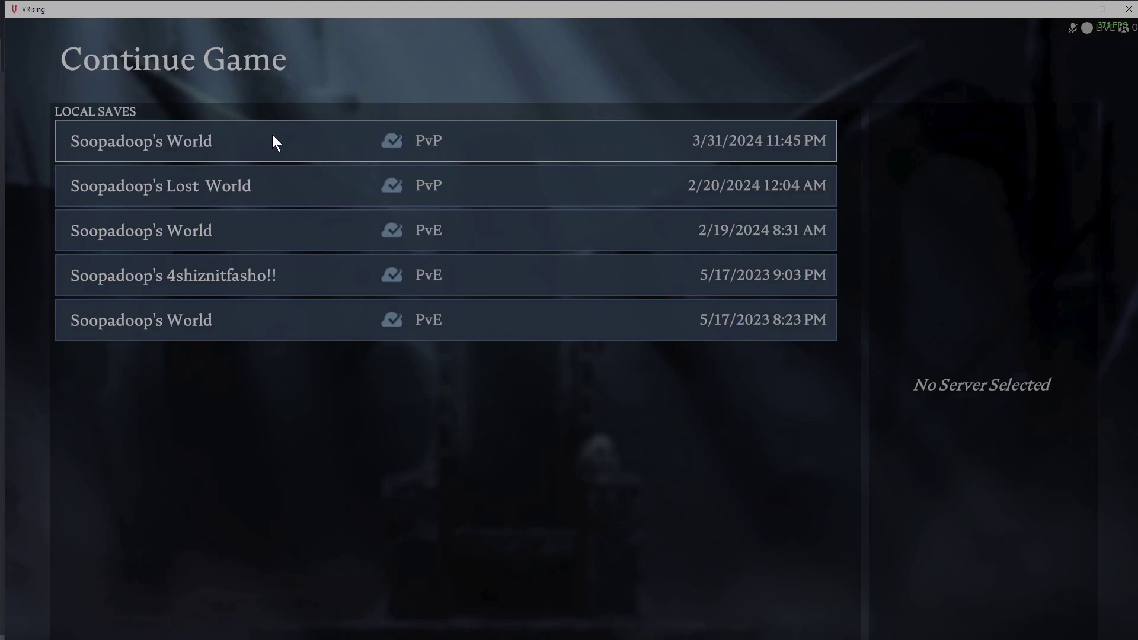
left_click(294, 143)
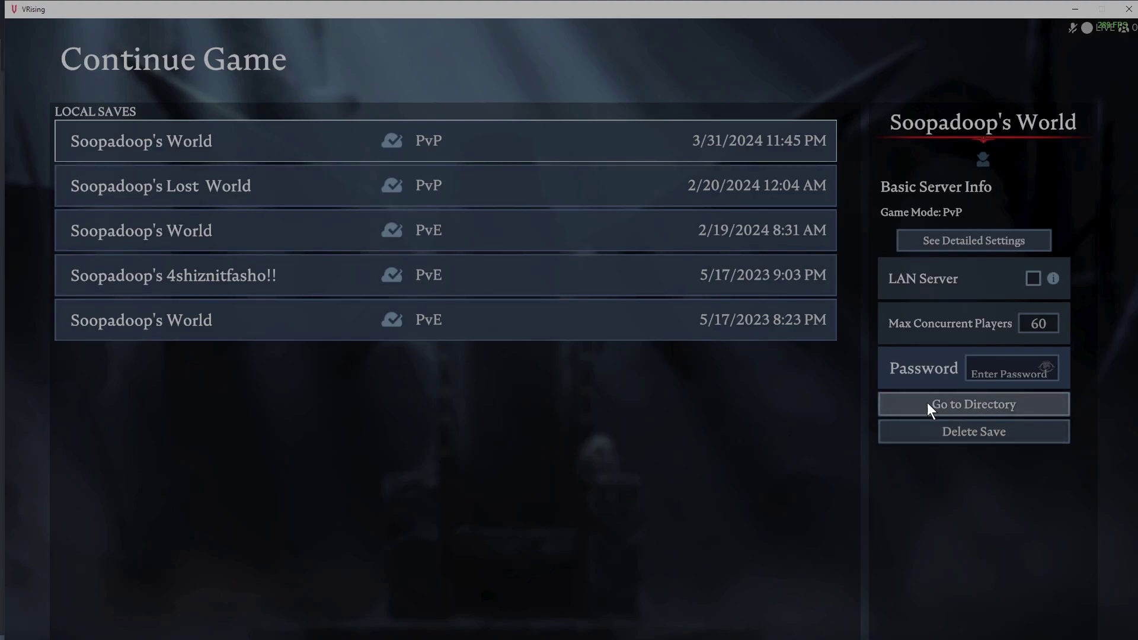
left_click(1074, 12)
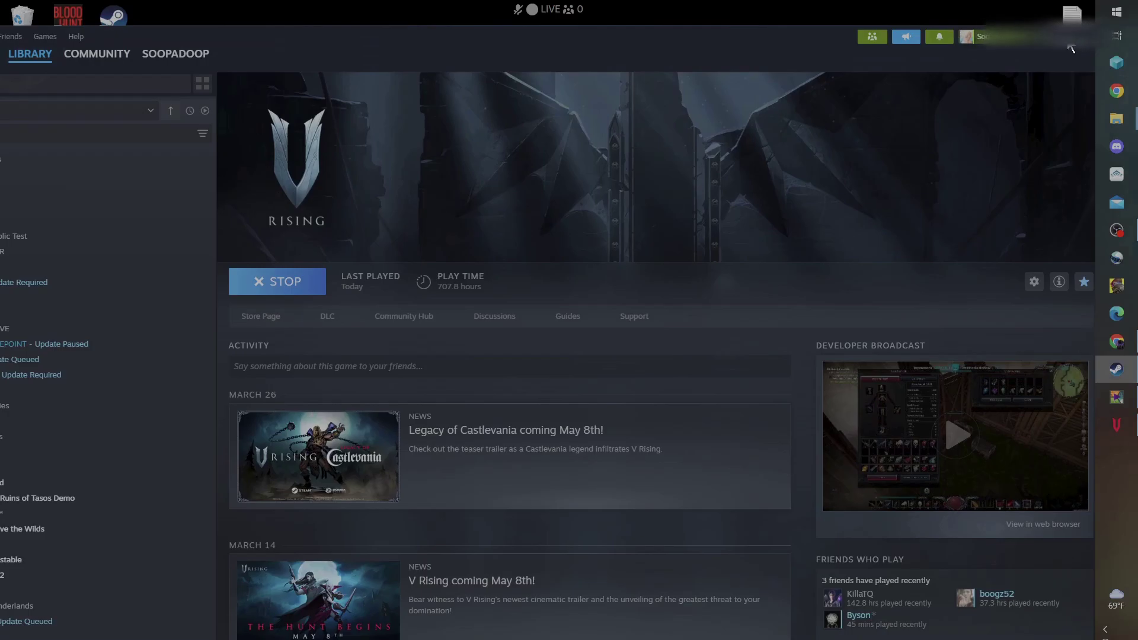
left_click(1071, 39)
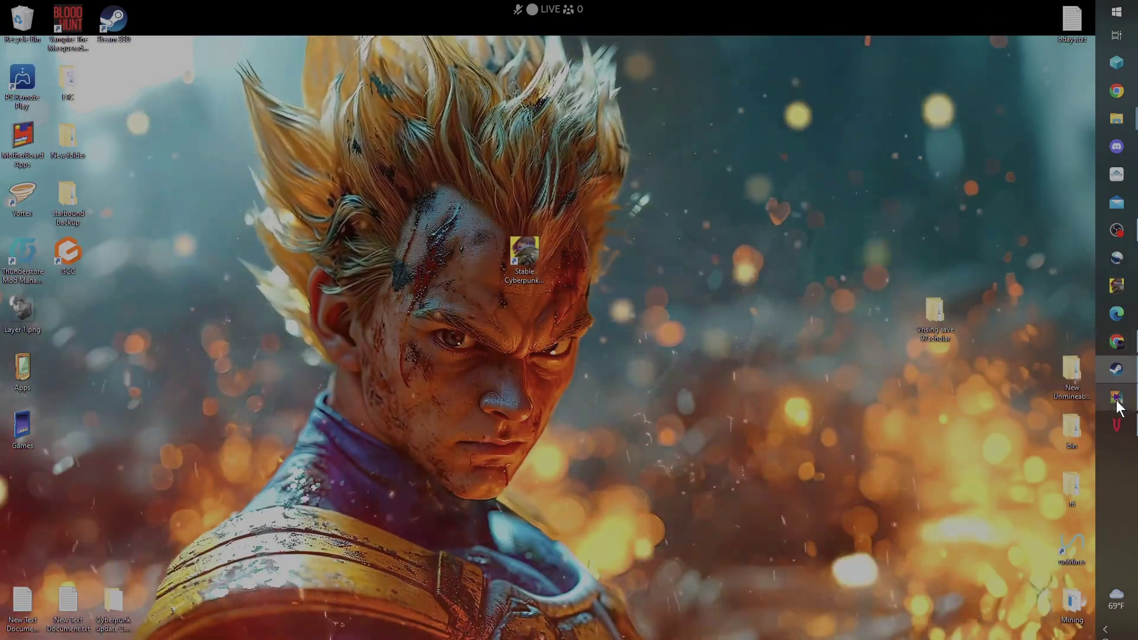
Switch to File Explorer, bring up the "Vrising save 97scholar" and v2 folder windows, and select the 1ee89a80 save folder in v2
left_click(1028, 98)
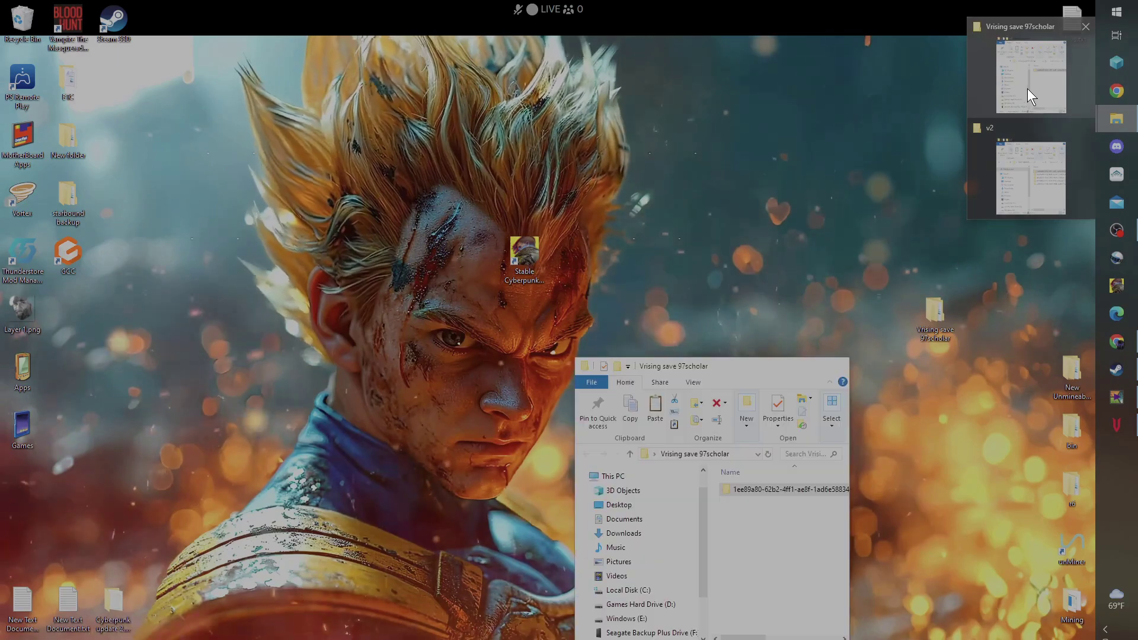
mouse_move(1109, 122)
left_click(1014, 183)
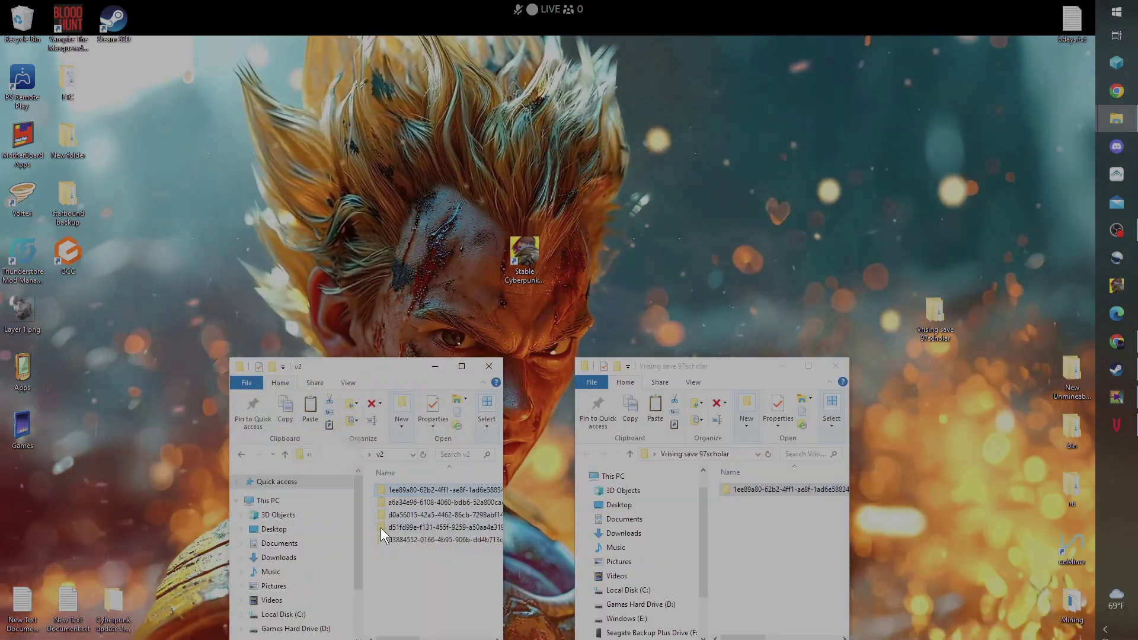
left_click(405, 488)
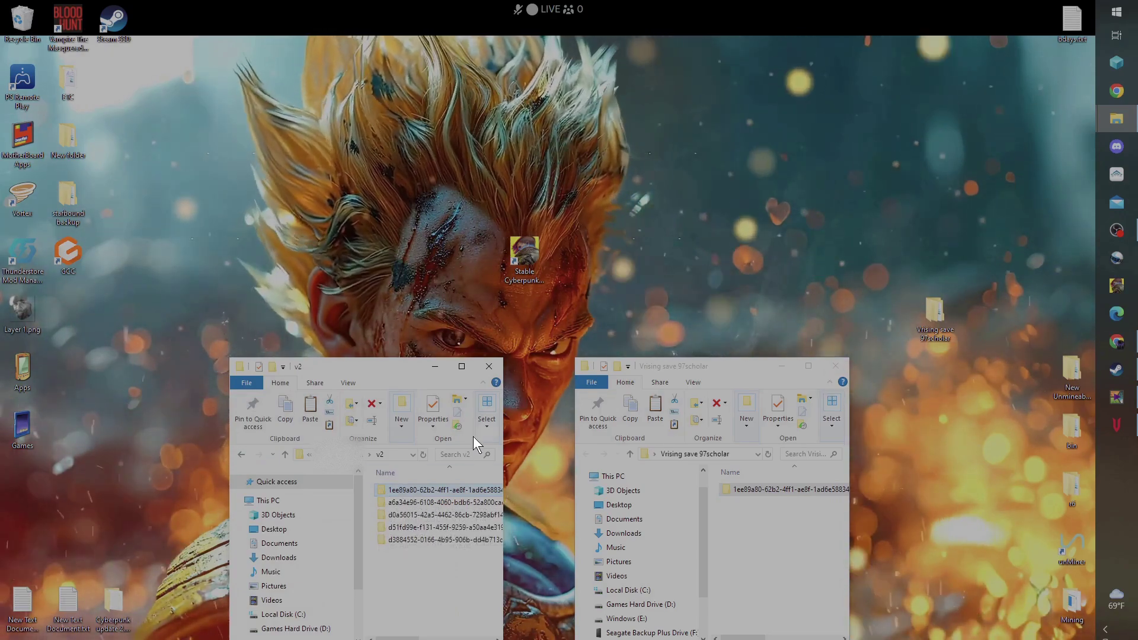
mouse_move(419, 503)
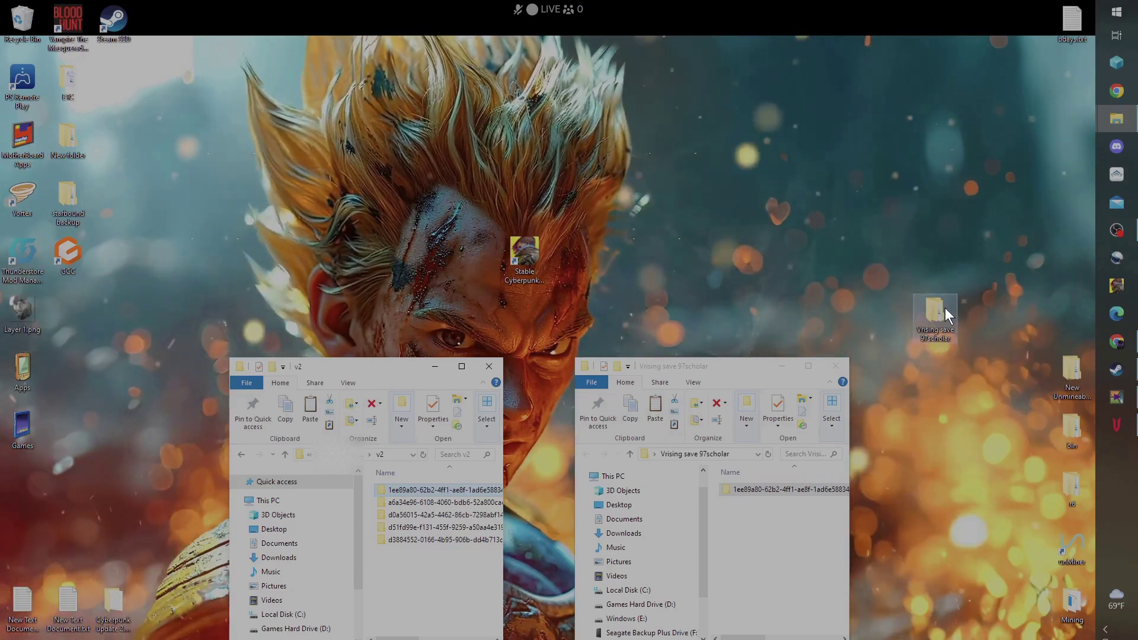
right_click(759, 234)
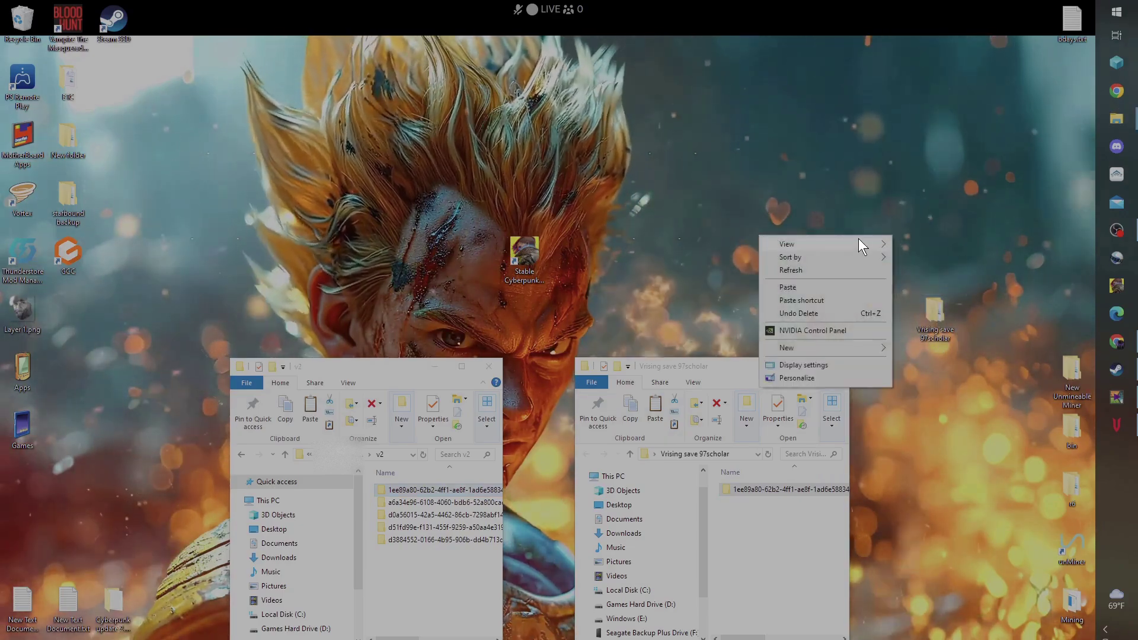
mouse_move(801, 345)
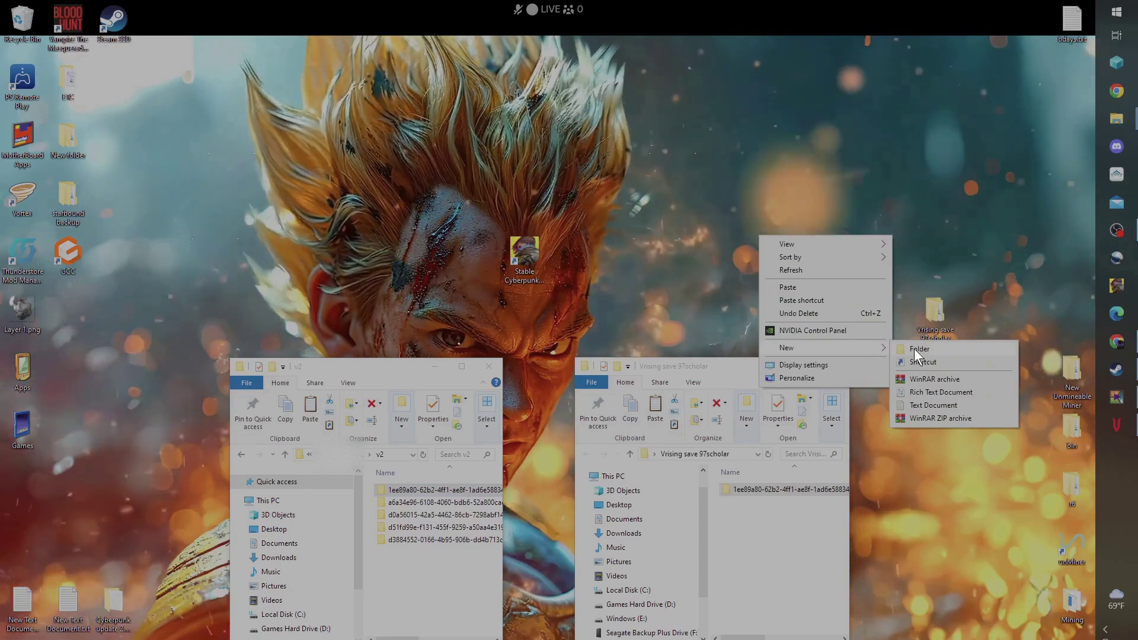
left_click(928, 192)
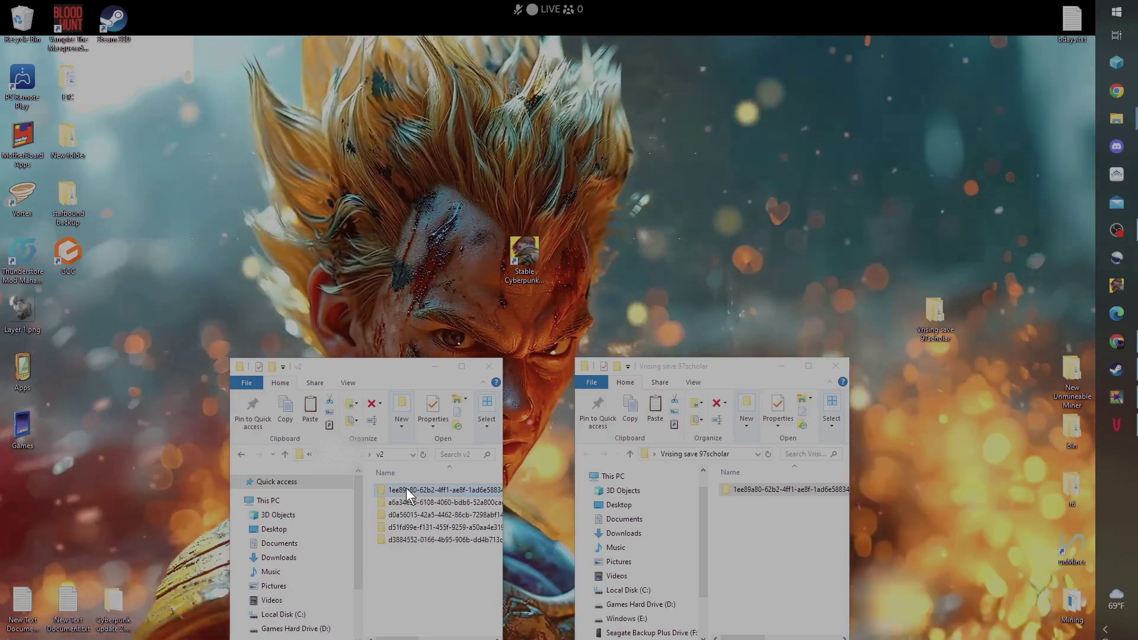
right_click(407, 487)
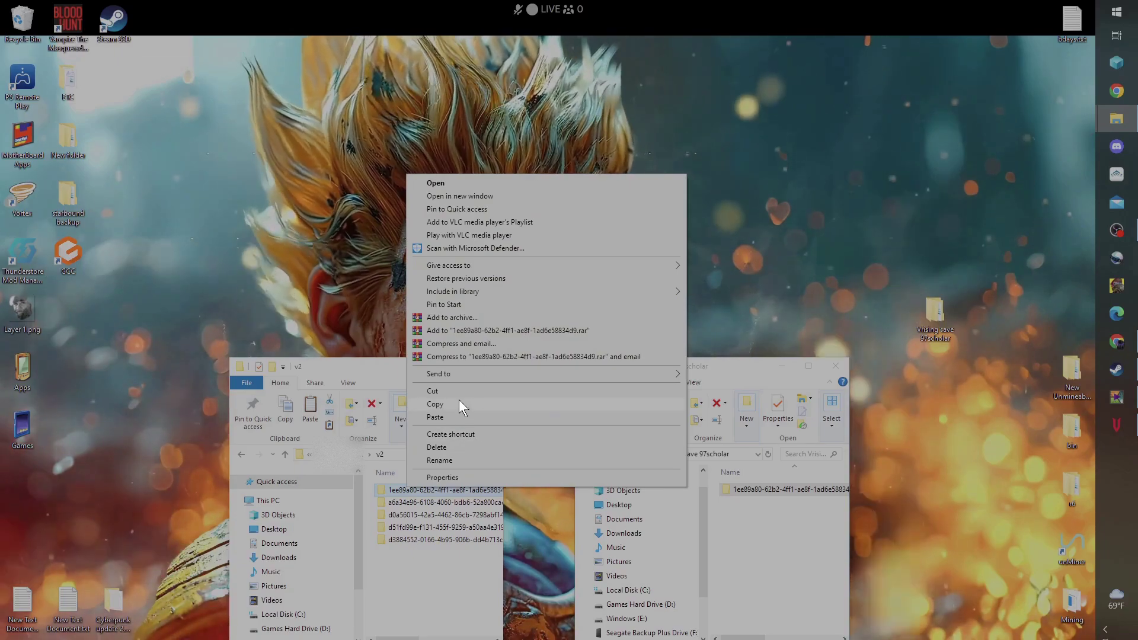
left_click(285, 320)
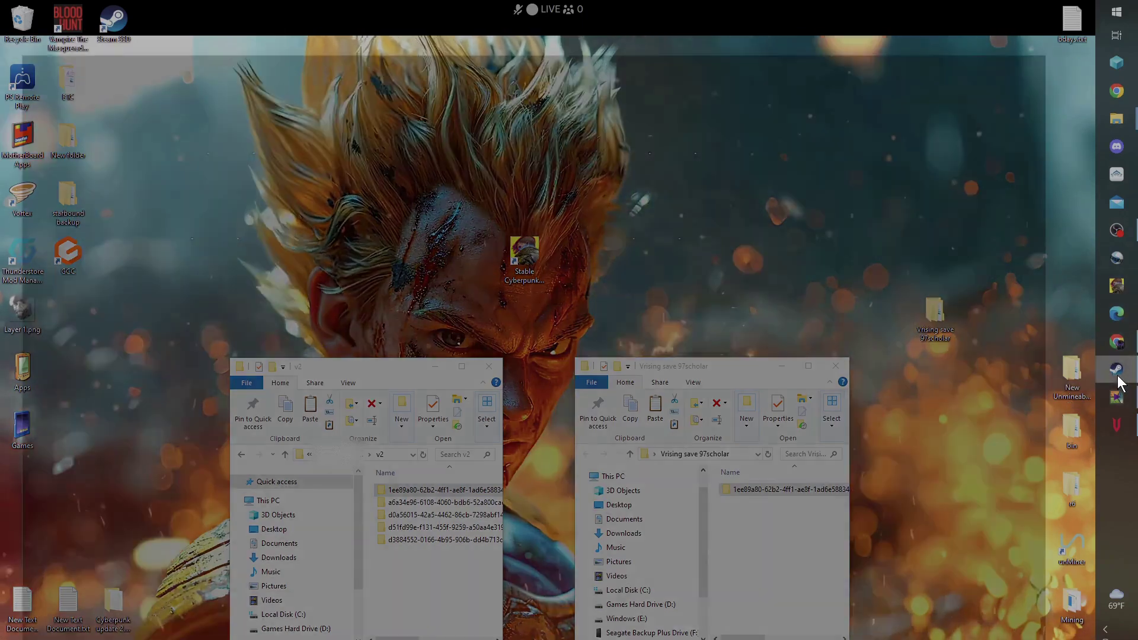
Switch back to V Rising and load the selected PvP save
left_click(1116, 368)
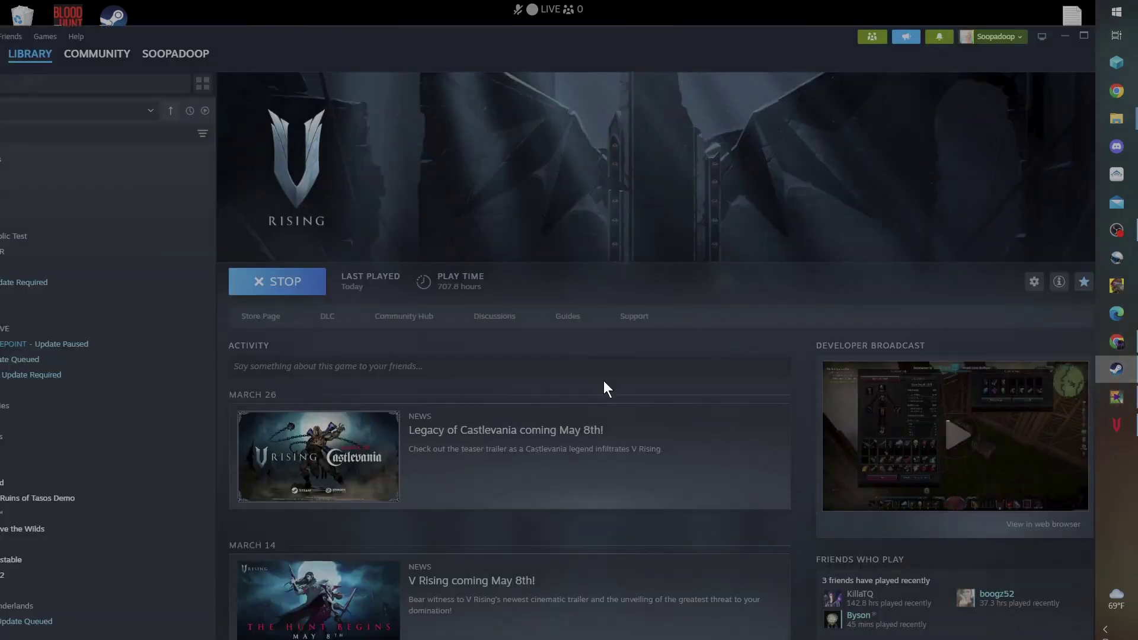
left_click(1119, 427)
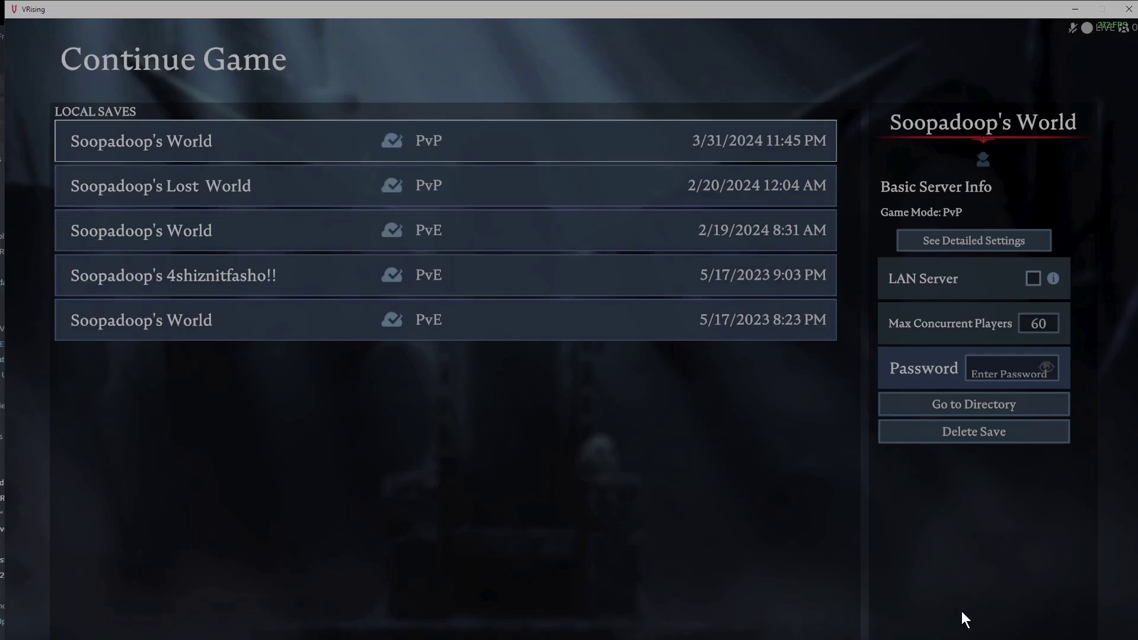
key("Return")
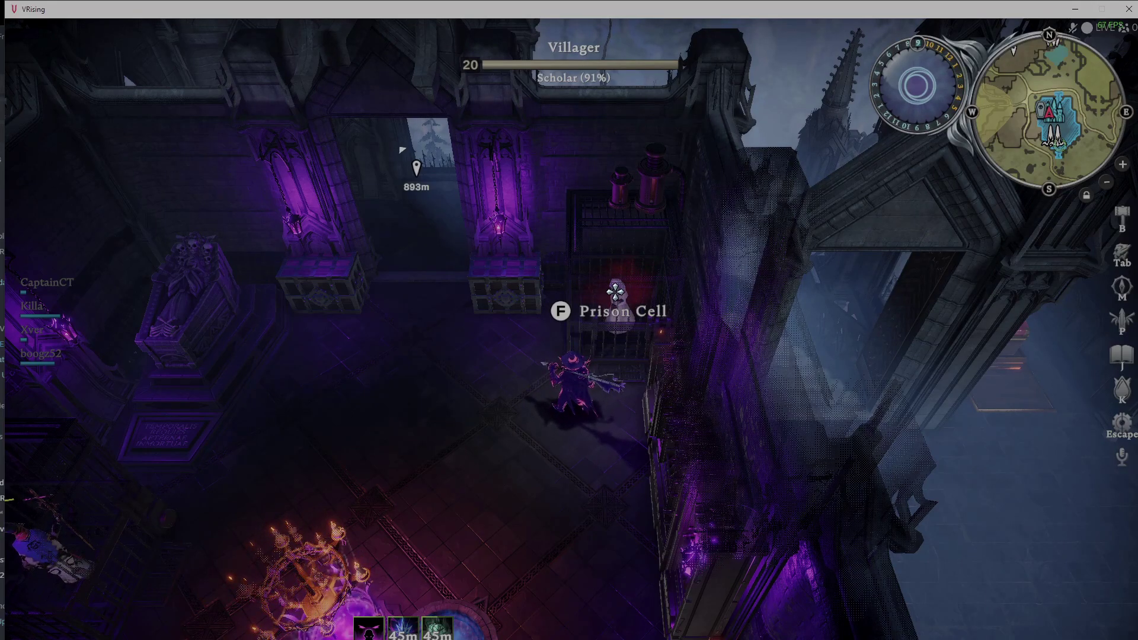
Open the Scholar villager's prison cell, feed the prisoner Irradiant Gruel, and close the cell window
scroll(616, 291, "up", 2)
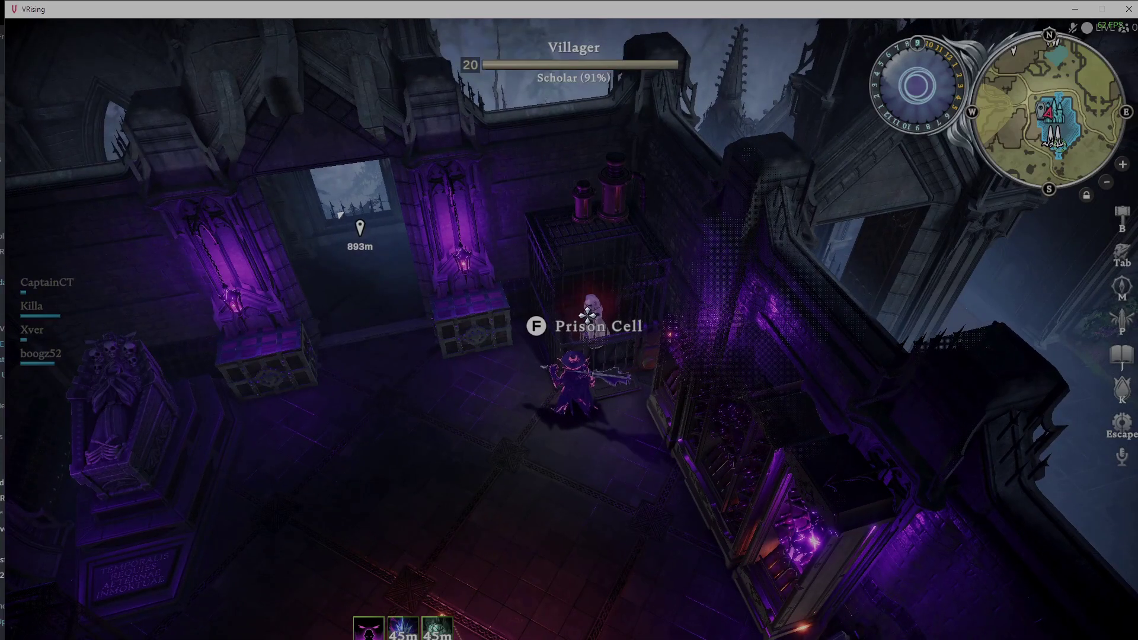
key("f")
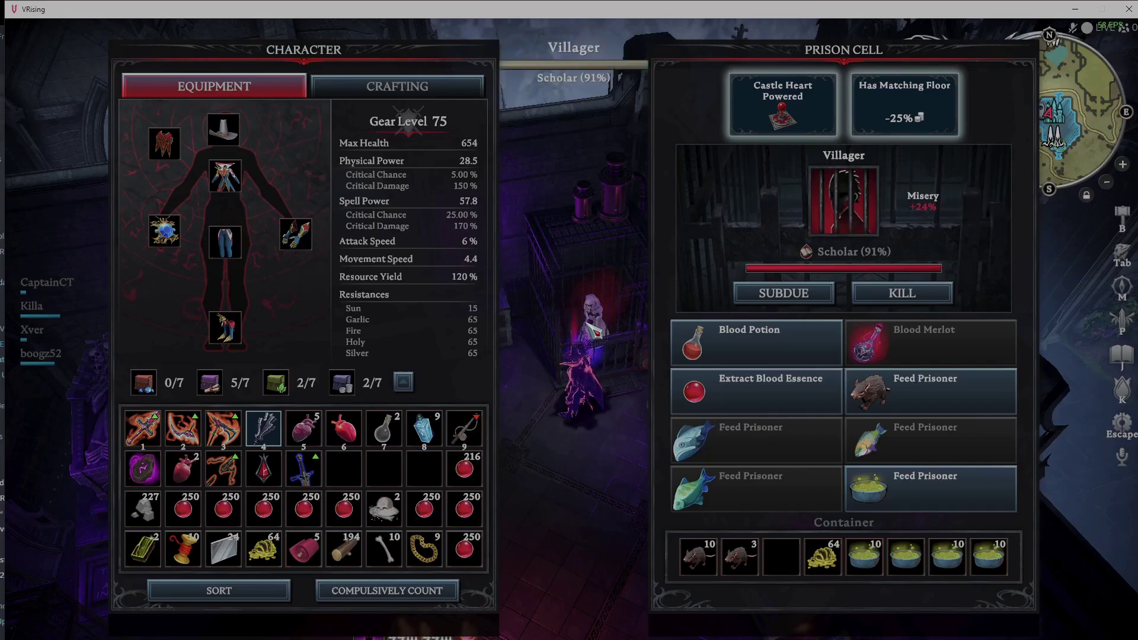
left_click(910, 500)
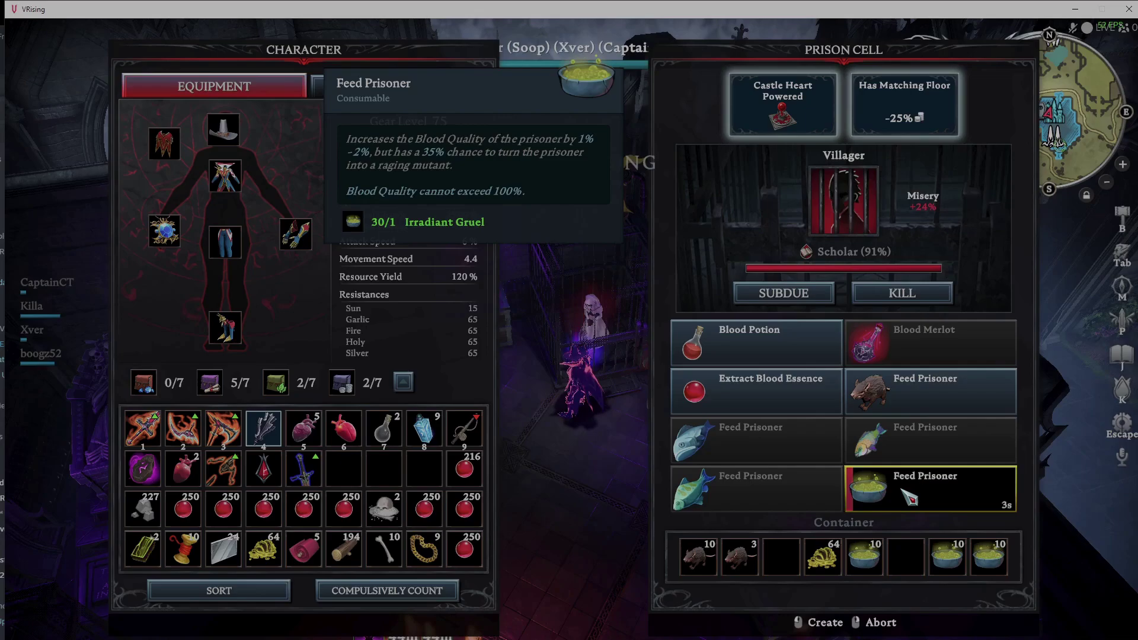
key("Escape")
key("d")
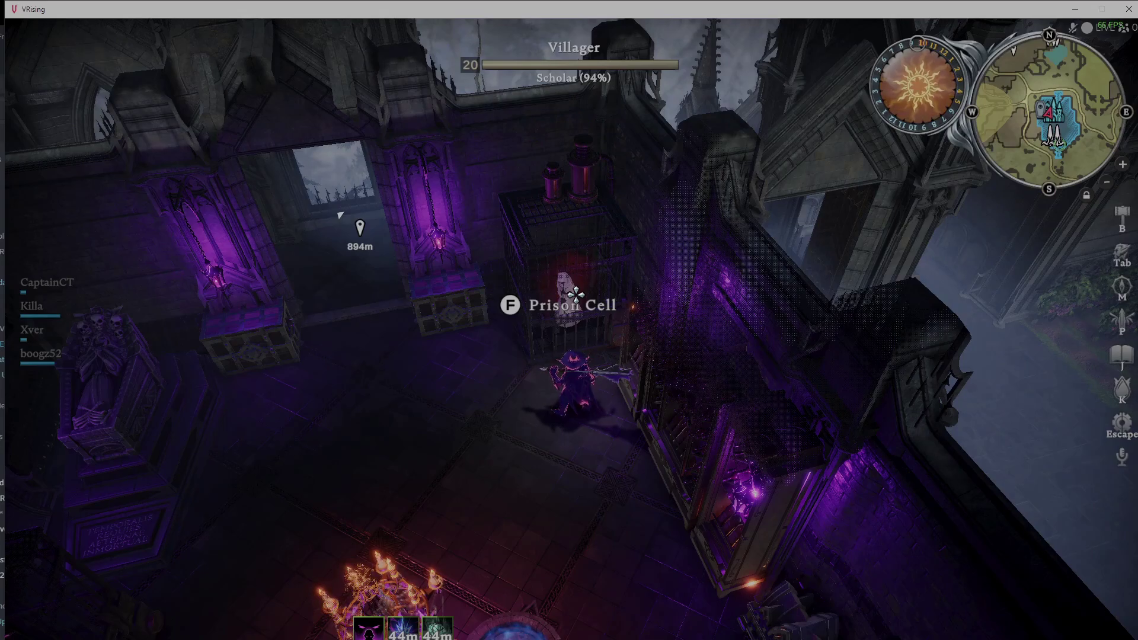
key("w")
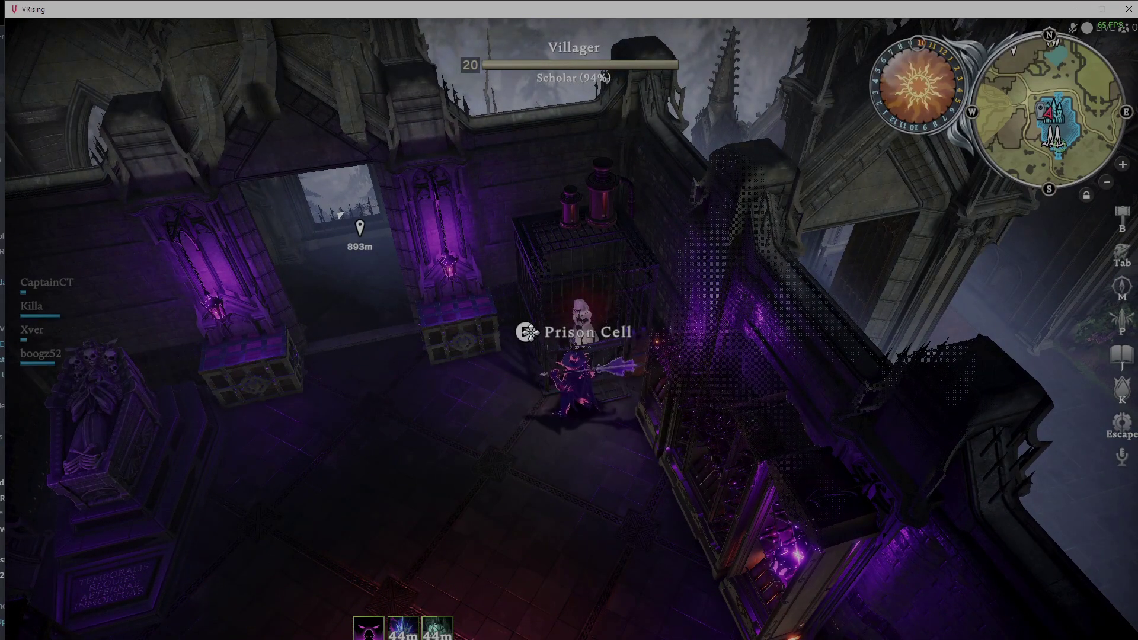
Leave the running game and bring the "Vrising save 97scholar" and v2 folder windows to the front in File Explorer
key("Escape")
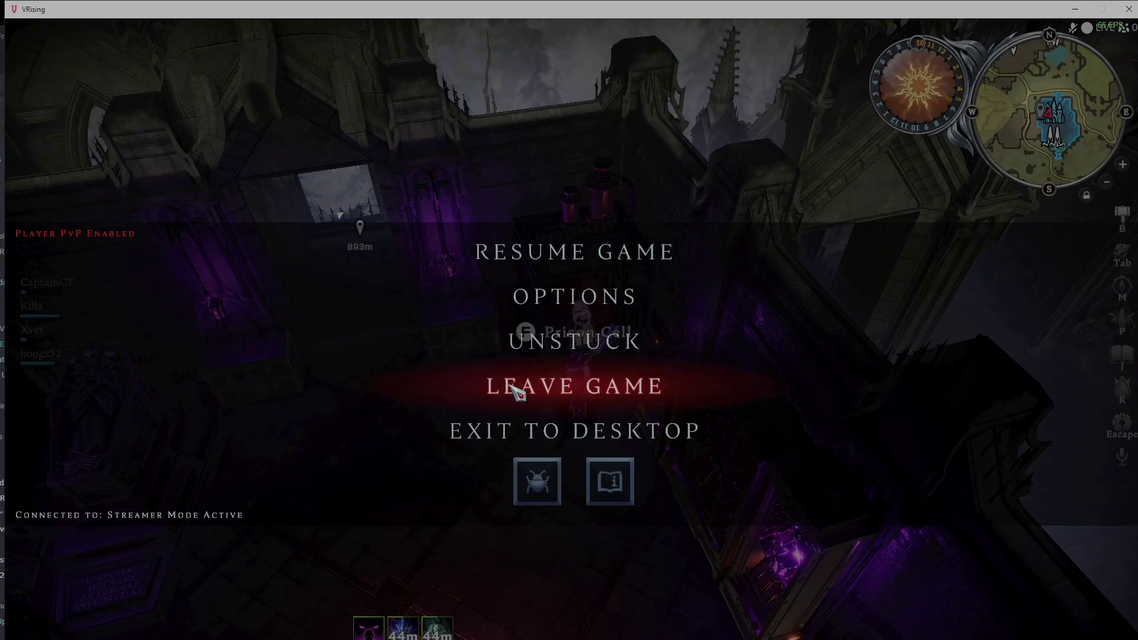
key("Escape")
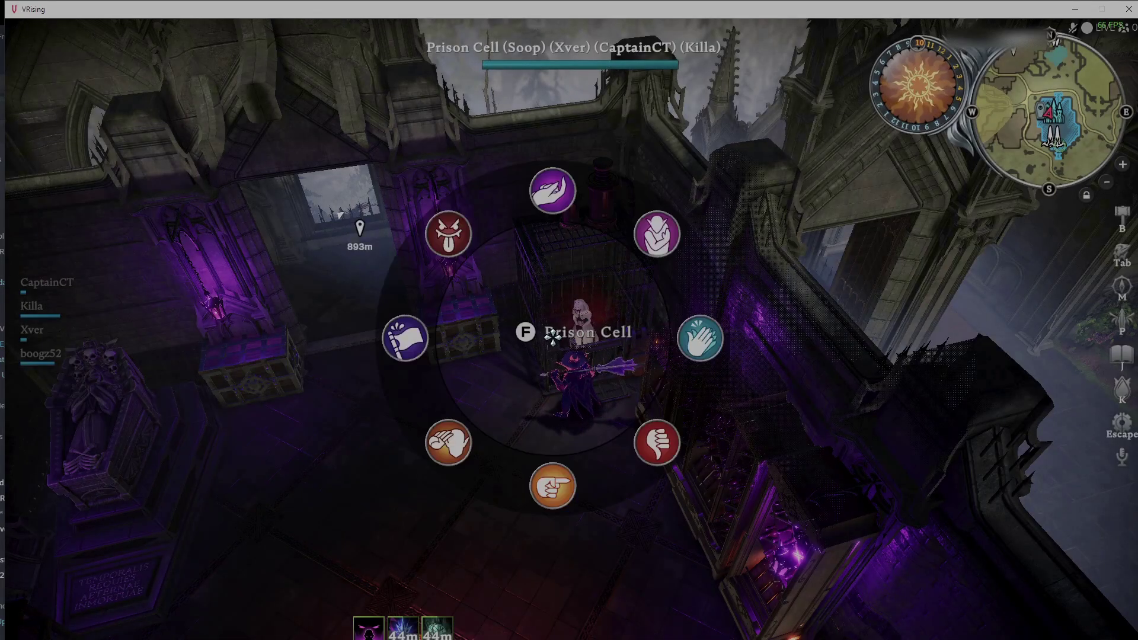
key("alt+Tab")
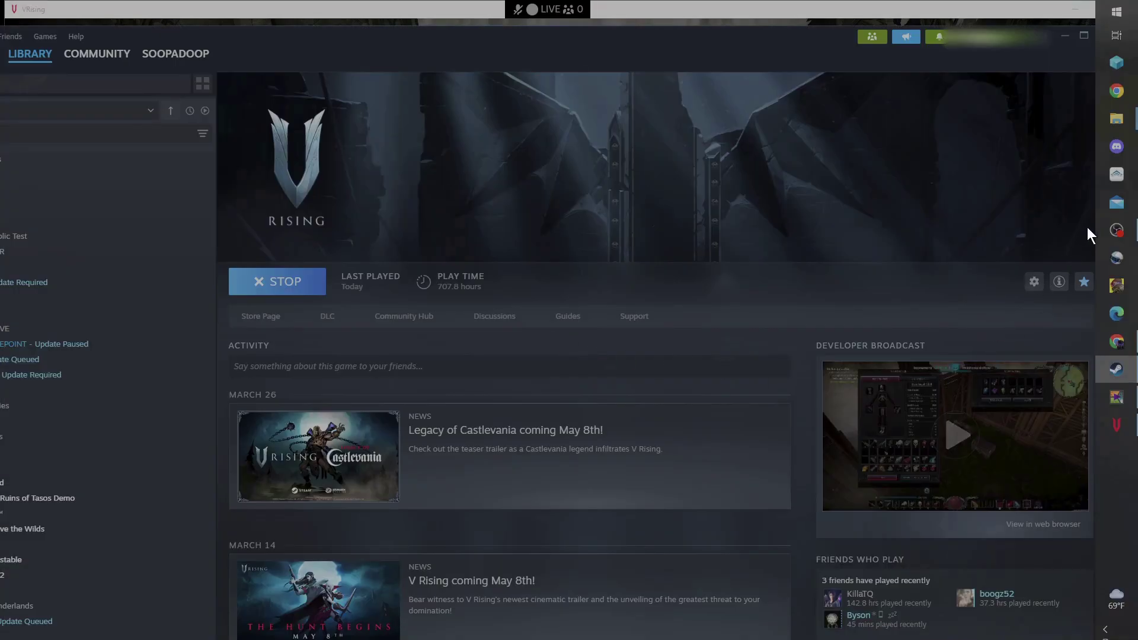
mouse_move(1121, 119)
left_click(1043, 86)
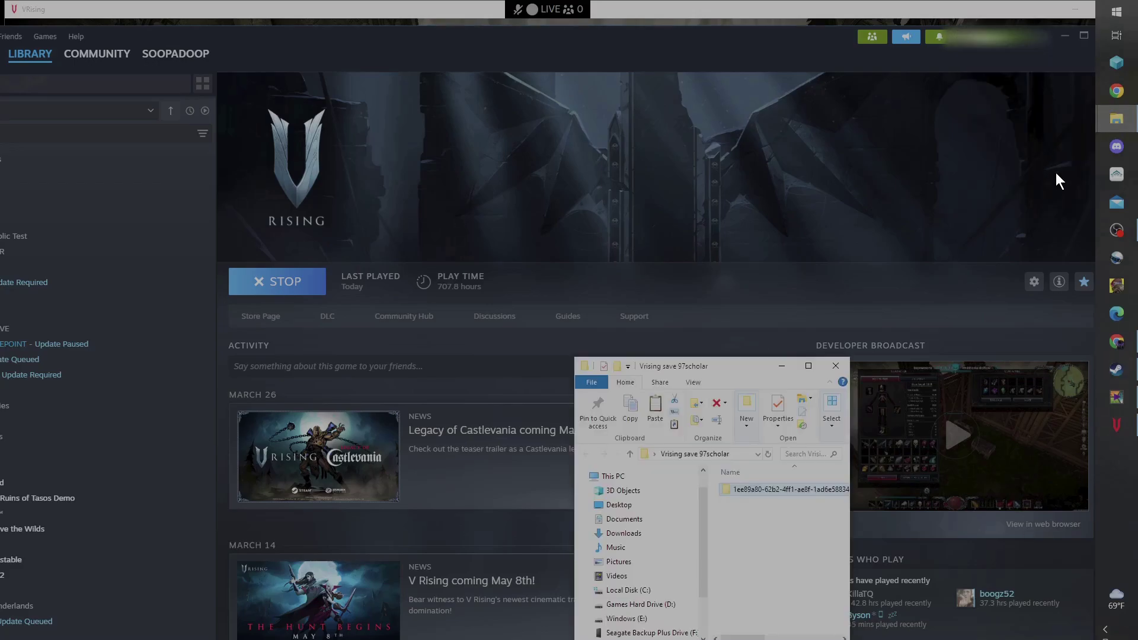
left_click(1025, 208)
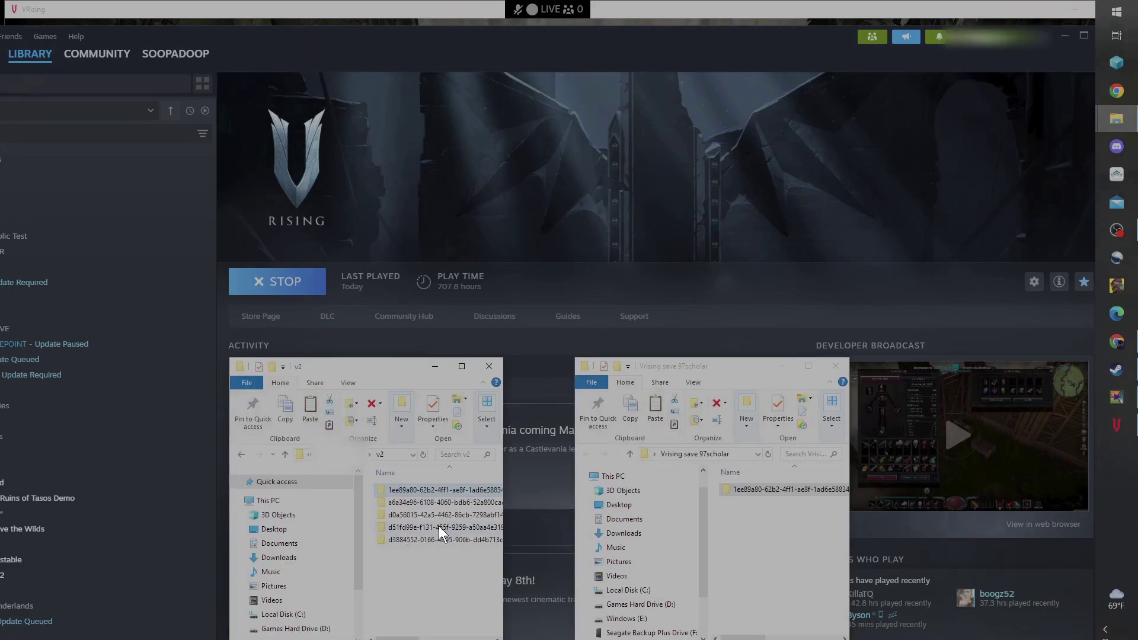
mouse_move(400, 494)
right_click(411, 489)
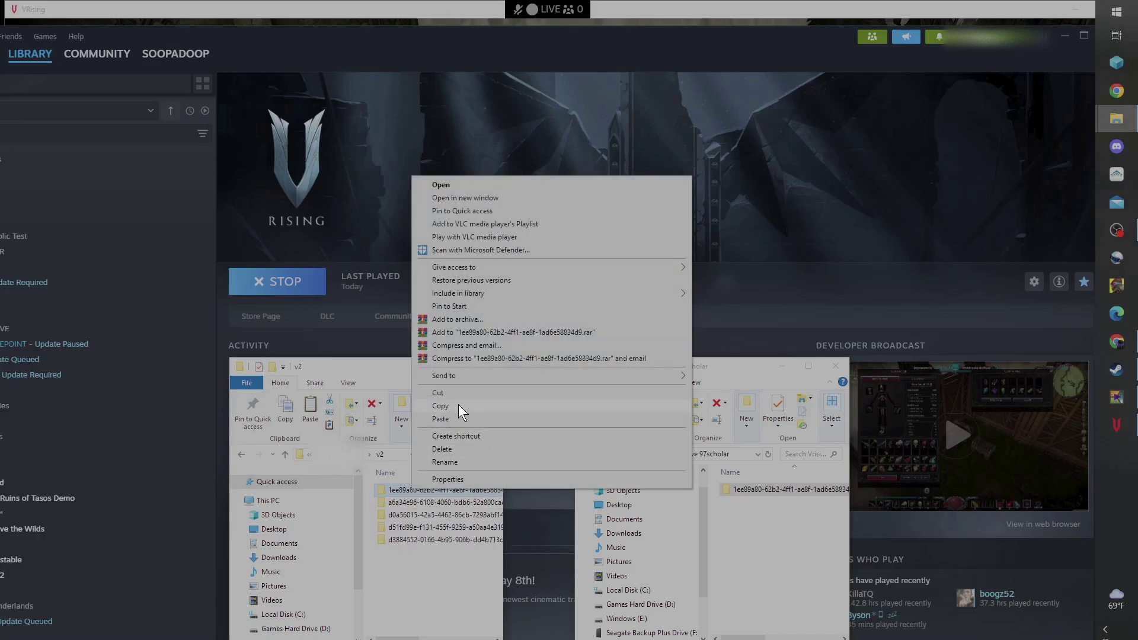
left_click(745, 535)
right_click(745, 489)
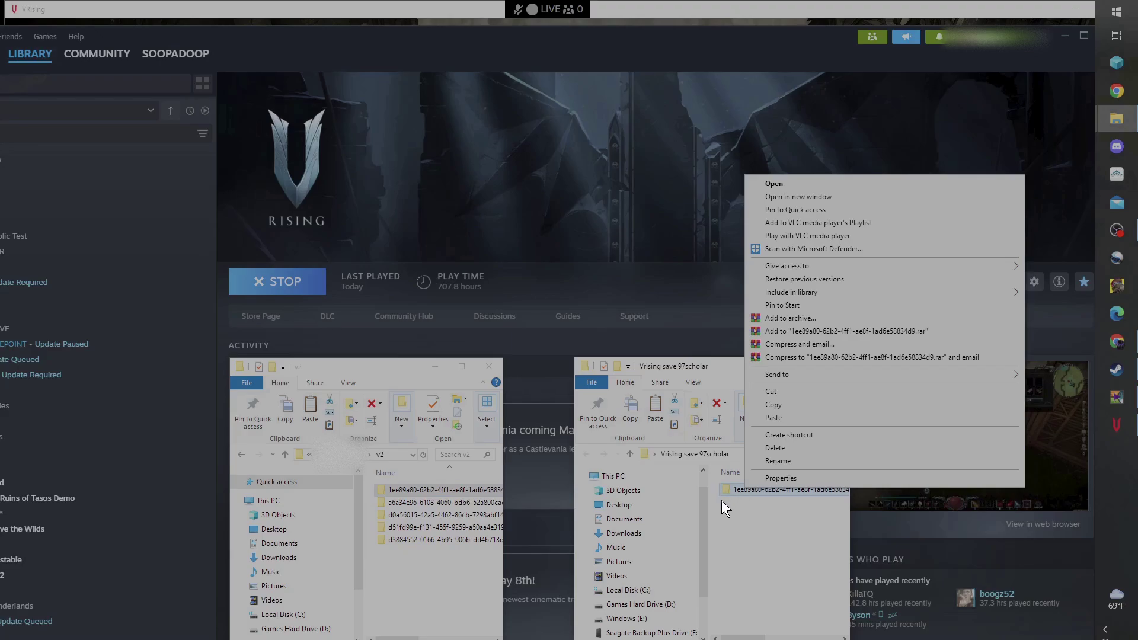
left_click(740, 557)
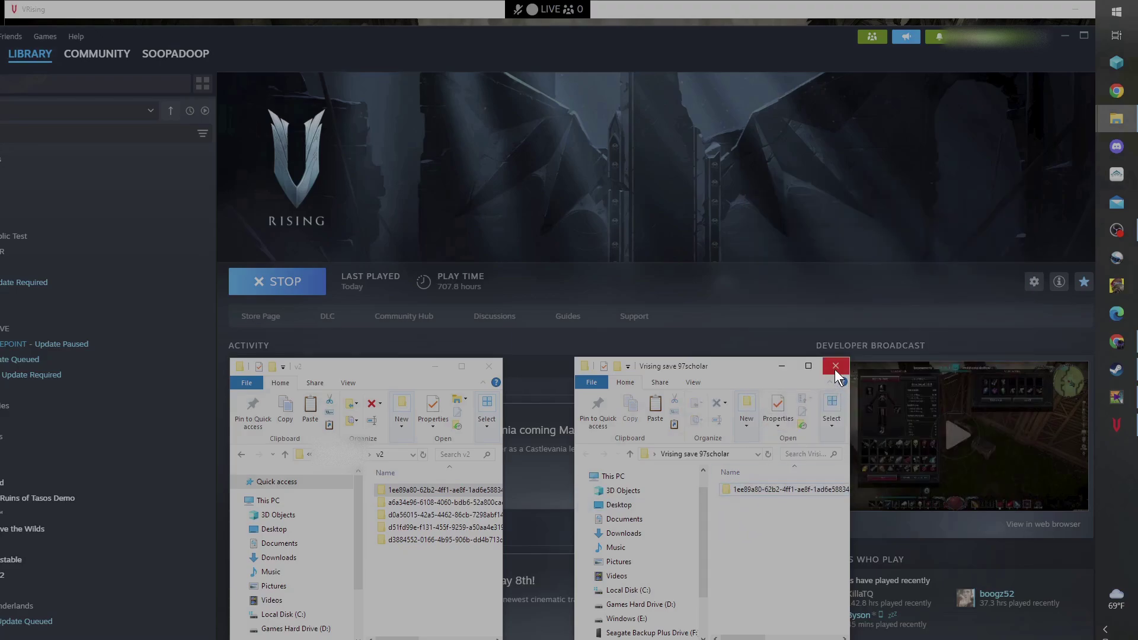
Switch back to V Rising, open the Scholar villager's prison cell, and feed the prisoner Irradiant Gruel
left_click(1118, 426)
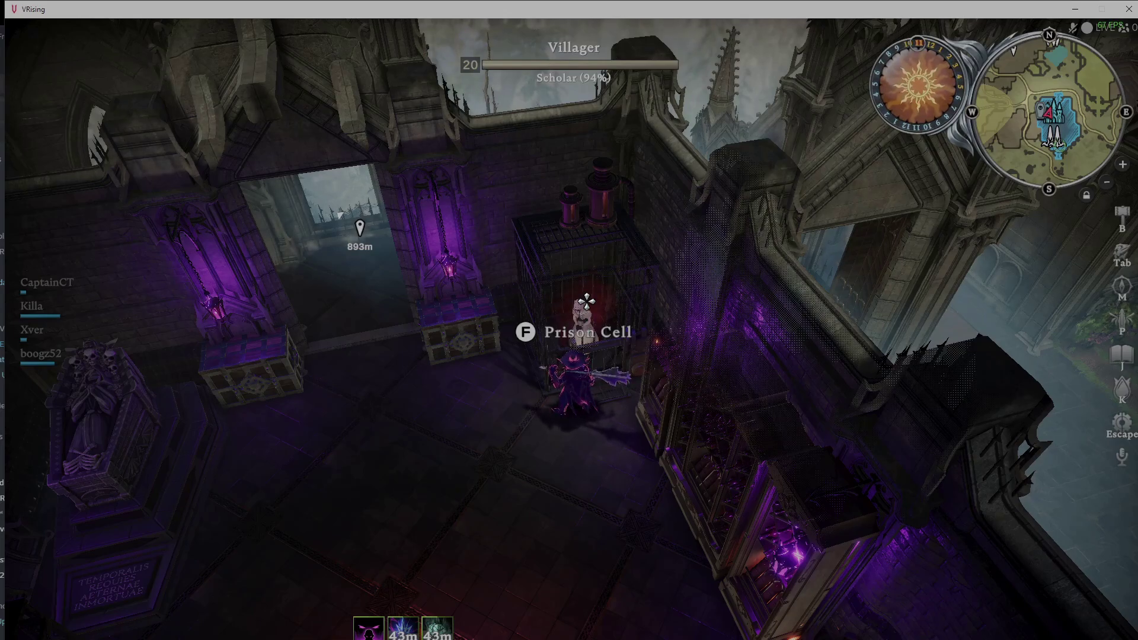
key("f")
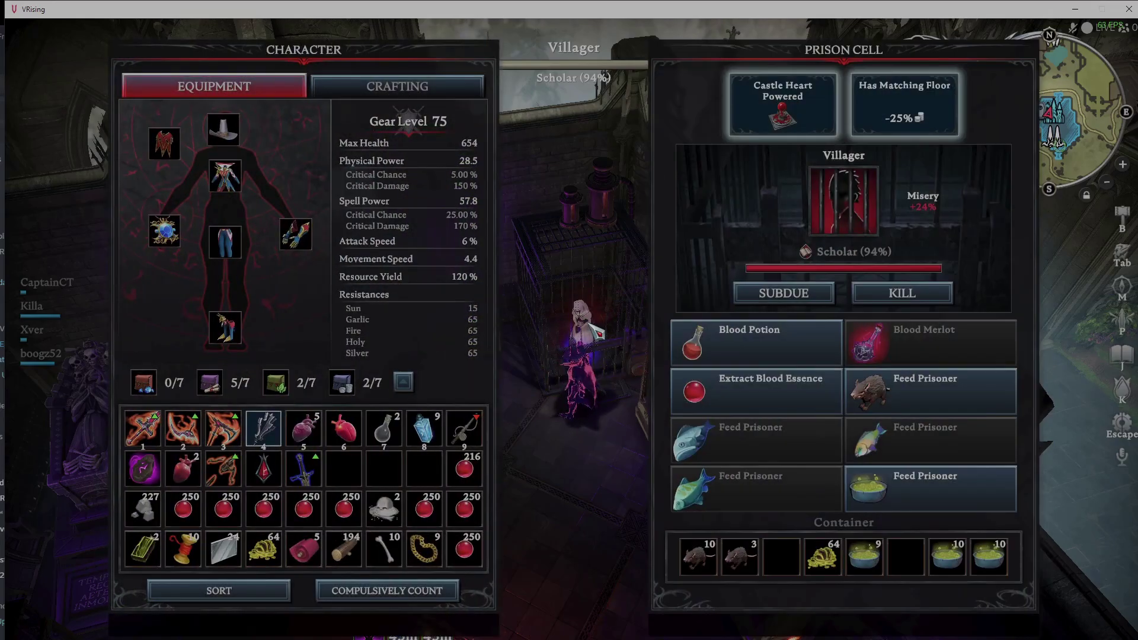
left_click(931, 487)
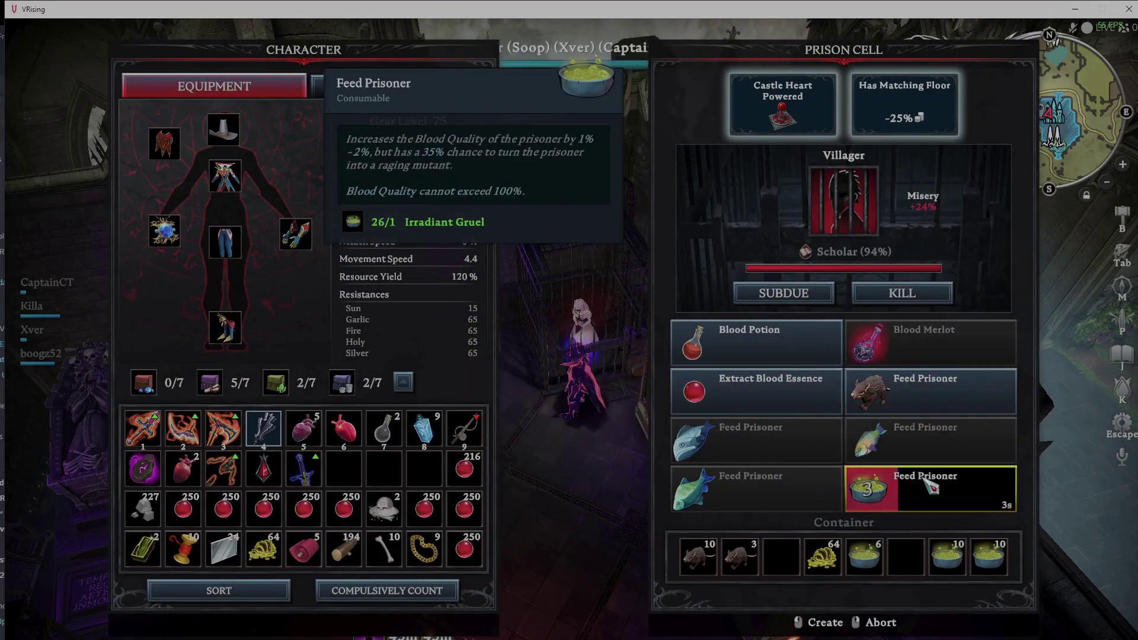
key("Escape")
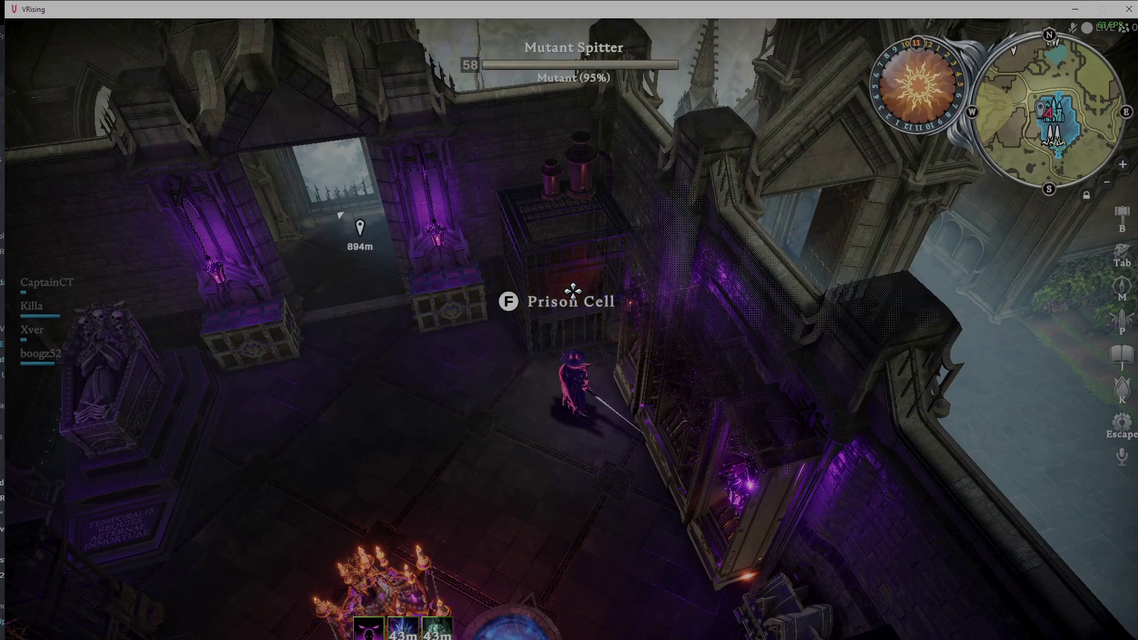
Move up to the prison cell to check the prisoner, and leave the hosted game for the main menu
key("a")
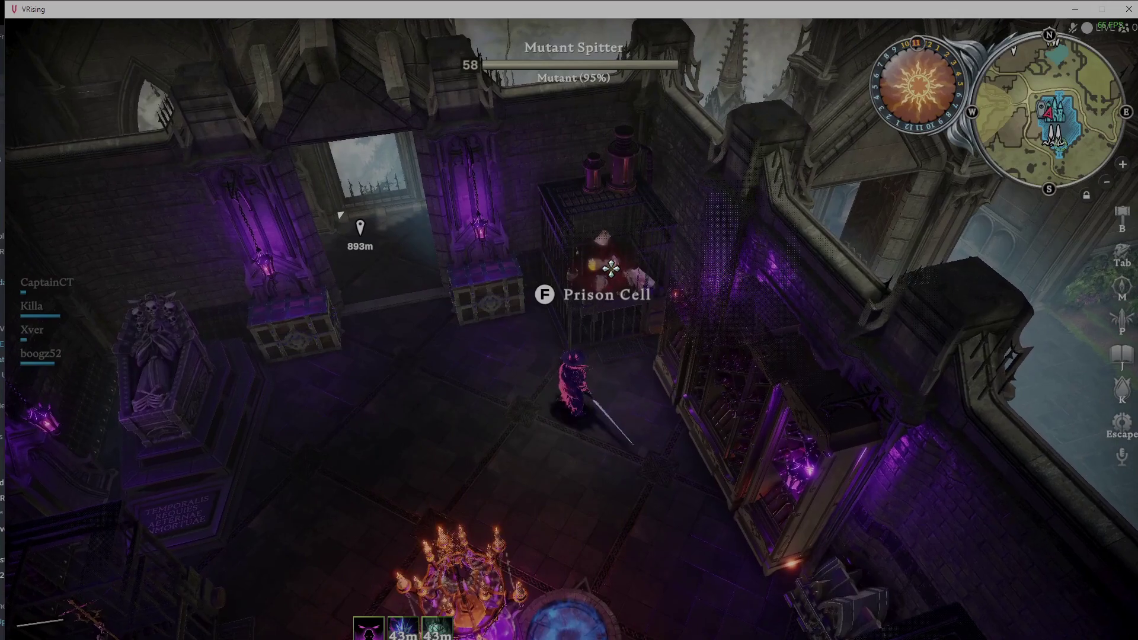
key("w")
key("Escape")
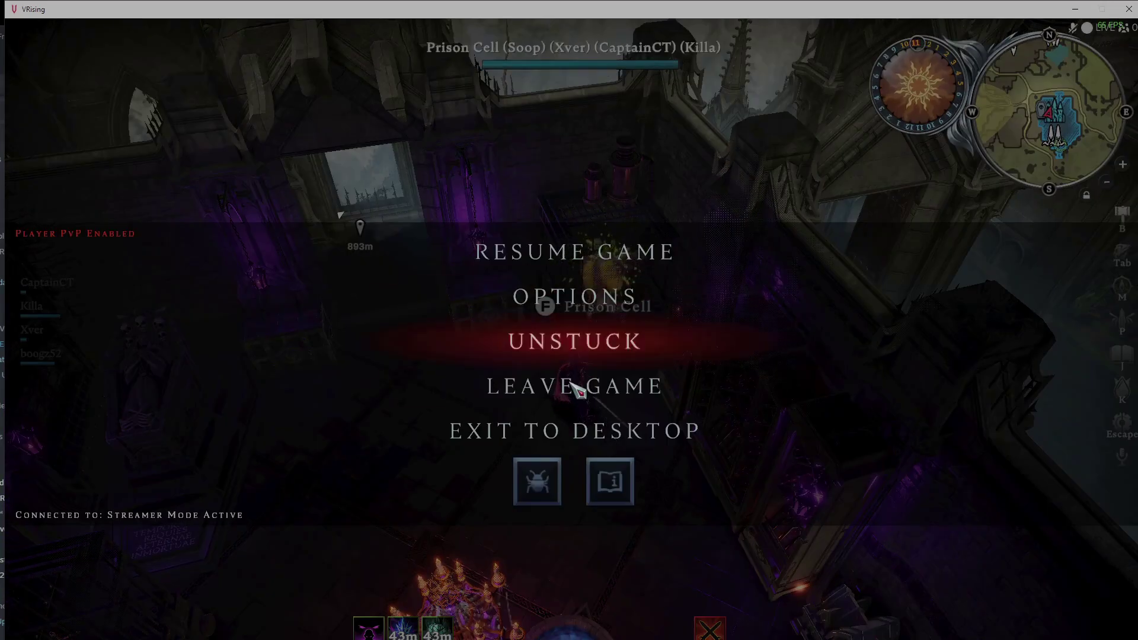
left_click(591, 386)
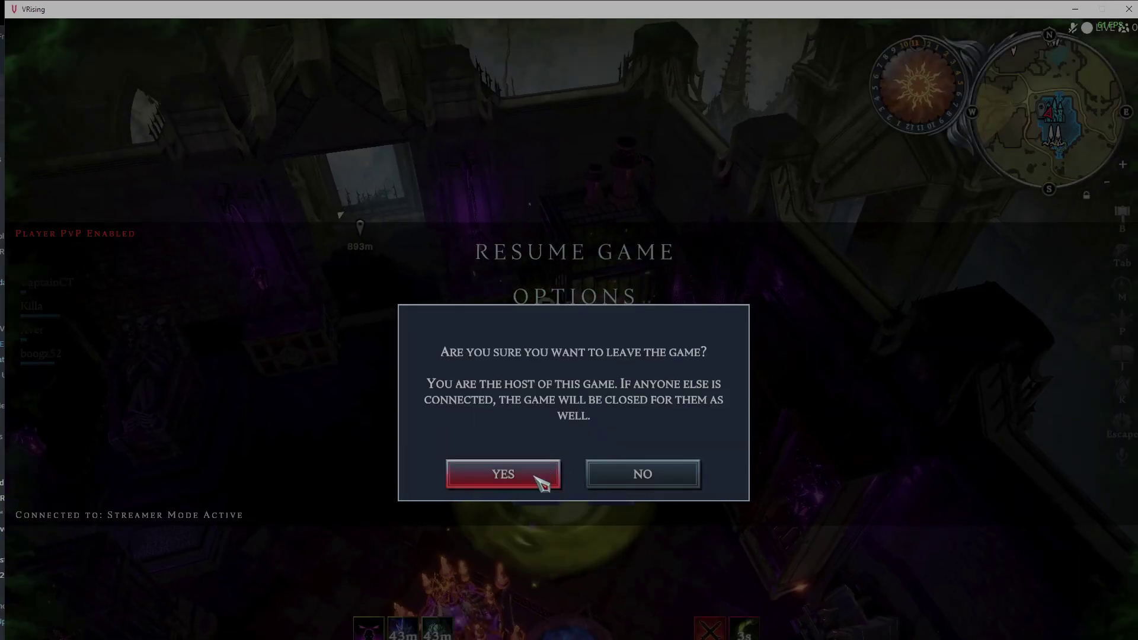
key("Escape")
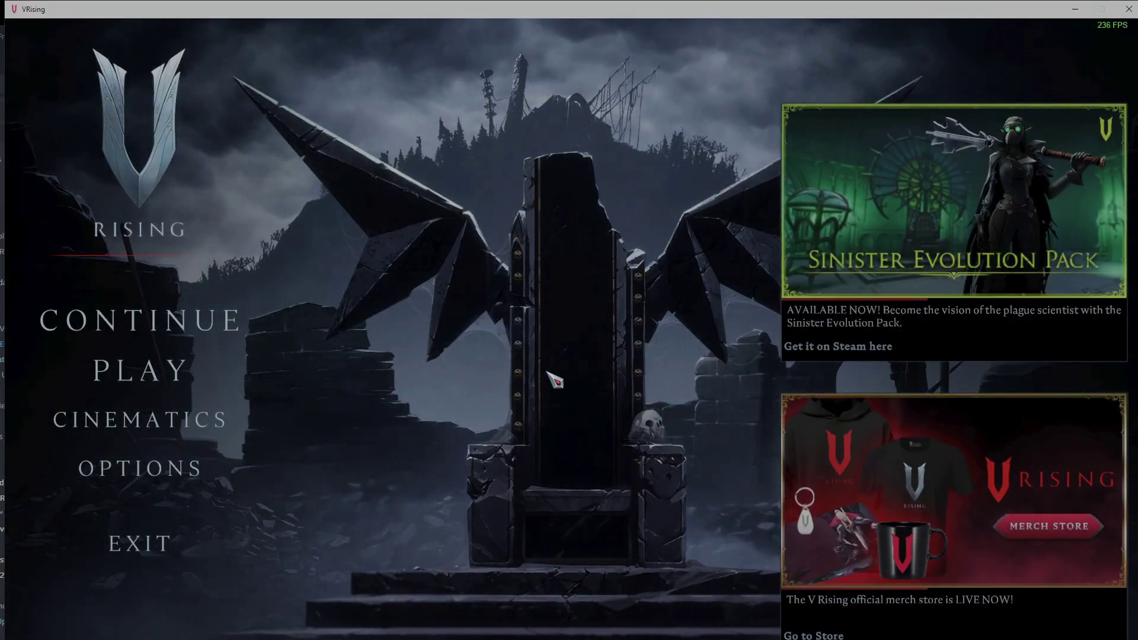
Switch to File Explorer, bring up the v2 folder window, and delete the 1ee89a80 save folder from it
key("alt+Tab")
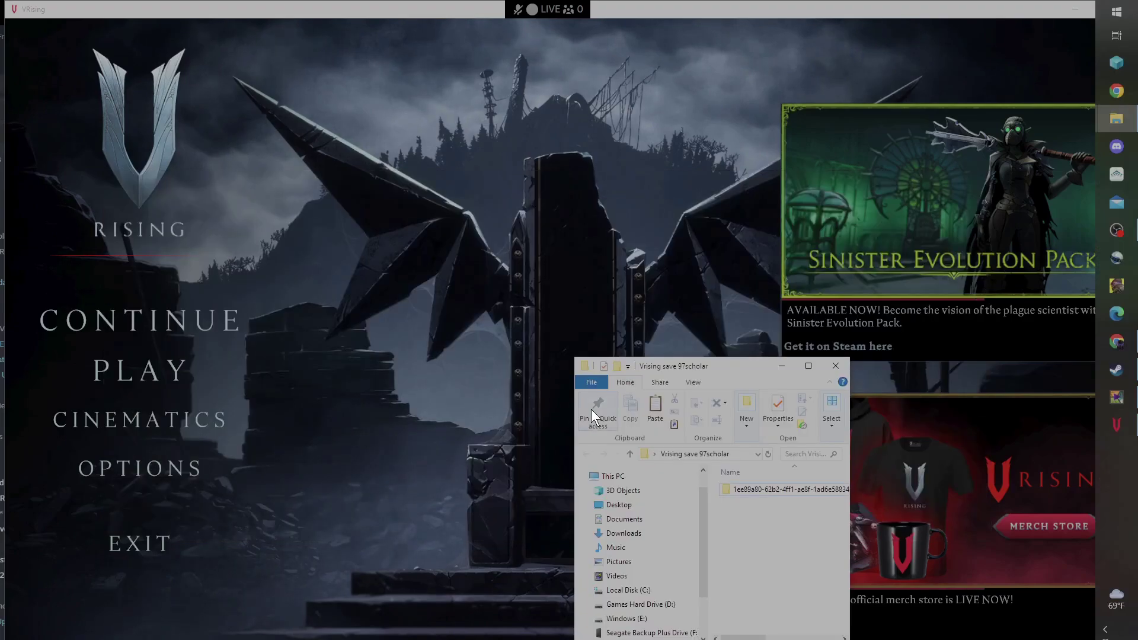
key("alt+Tab")
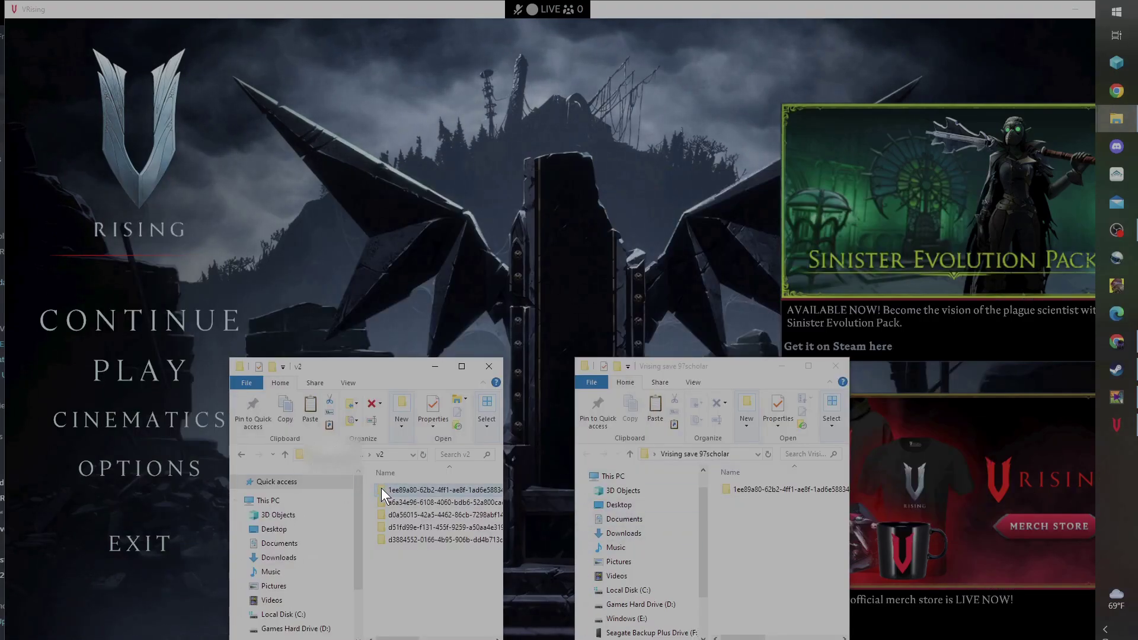
mouse_move(408, 492)
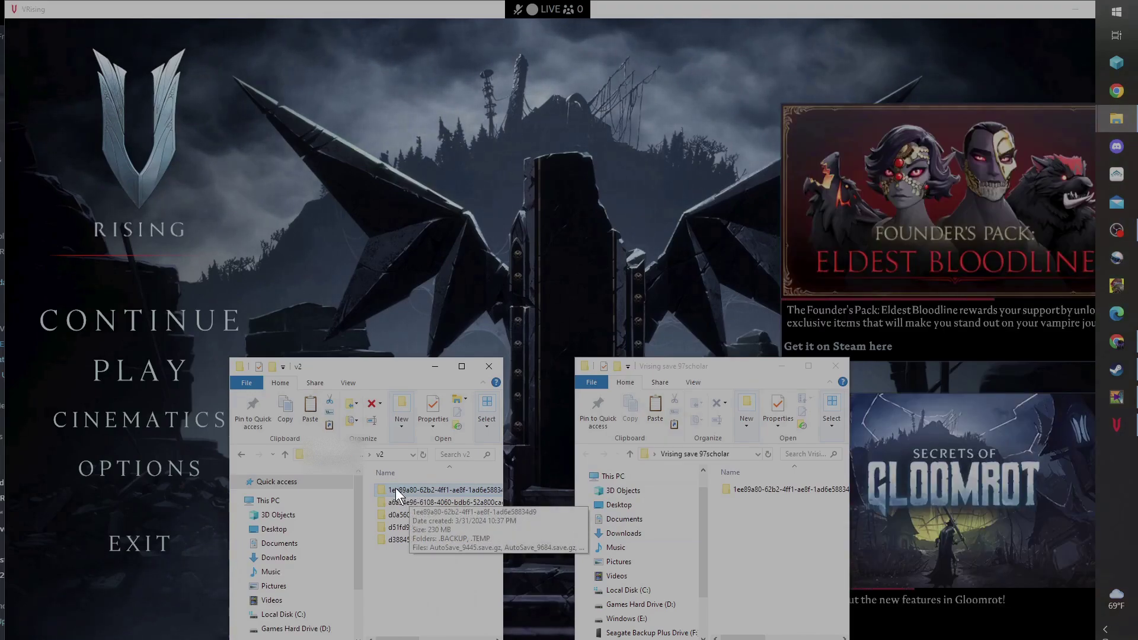
right_click(394, 489)
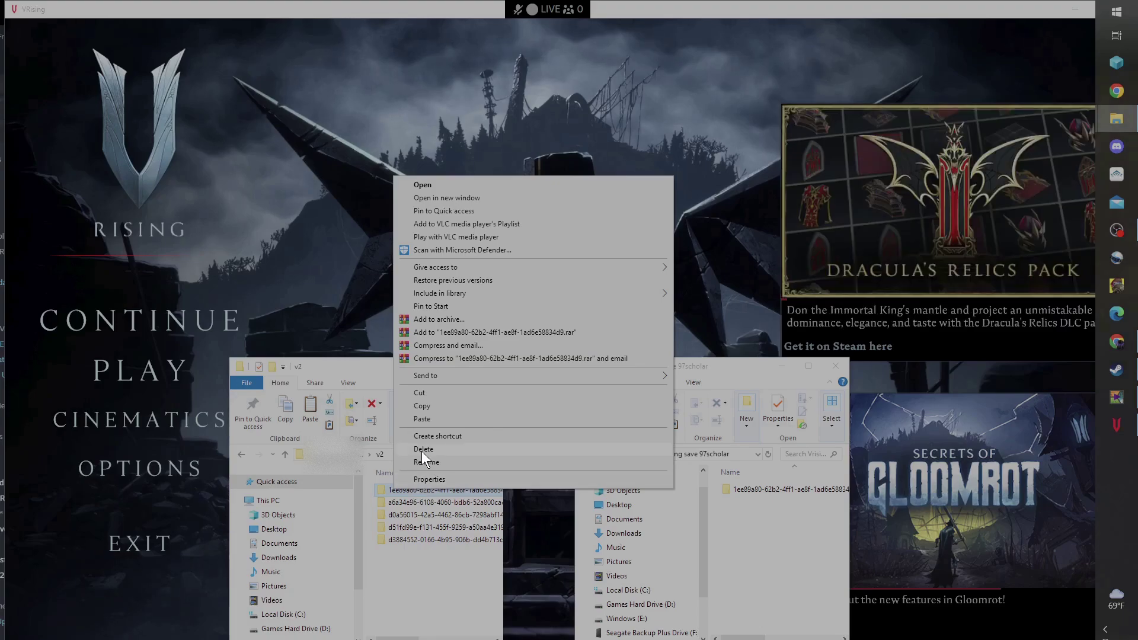
left_click(428, 449)
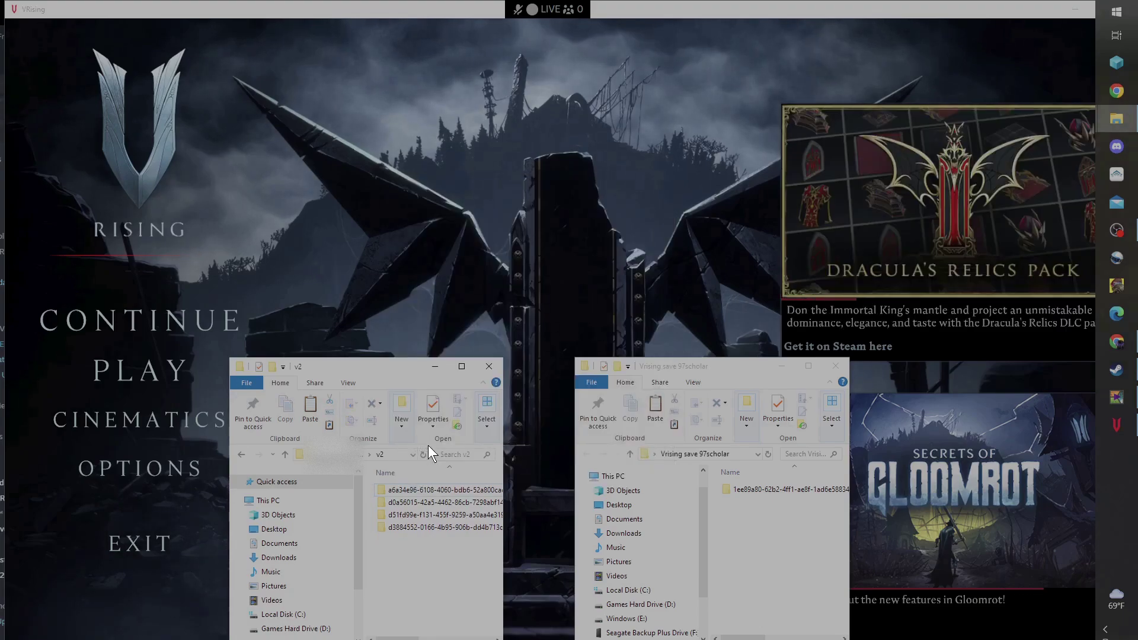
Copy the 1ee89a80 backup folder from "Vrising save 97scholar" and paste it into the v2 folder
left_click(736, 492)
right_click(747, 483)
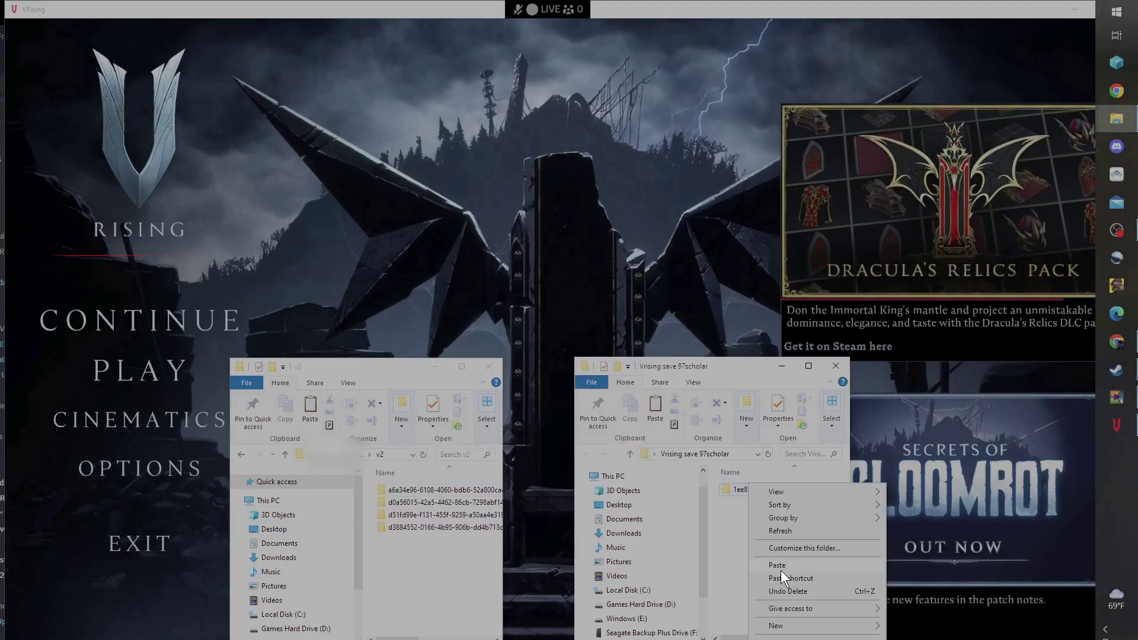
right_click(732, 490)
left_click(780, 404)
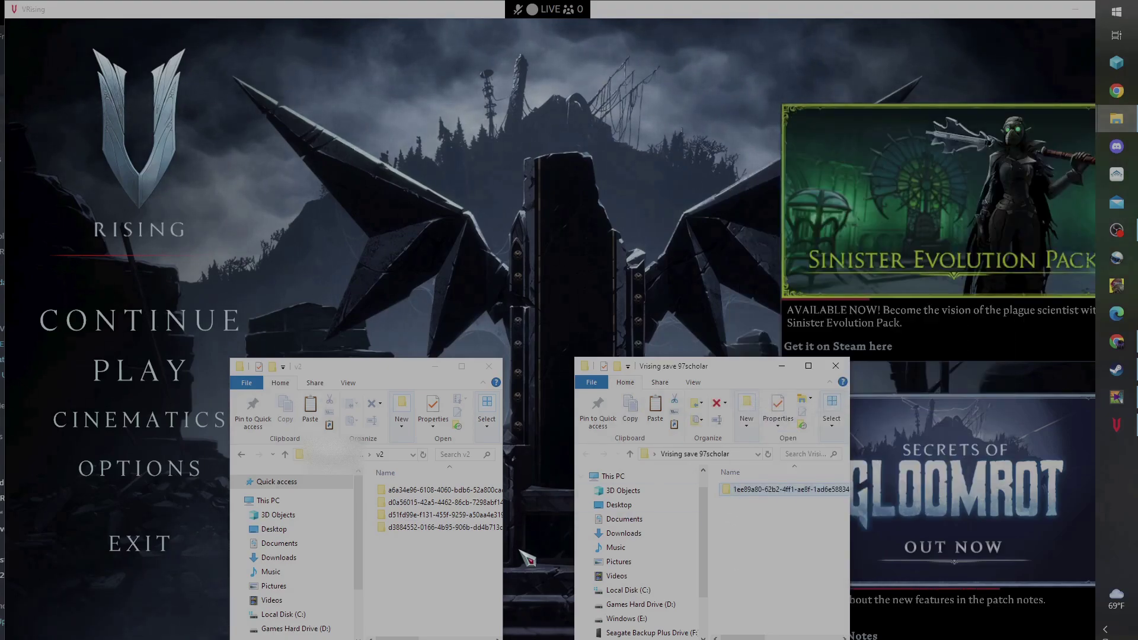
right_click(428, 564)
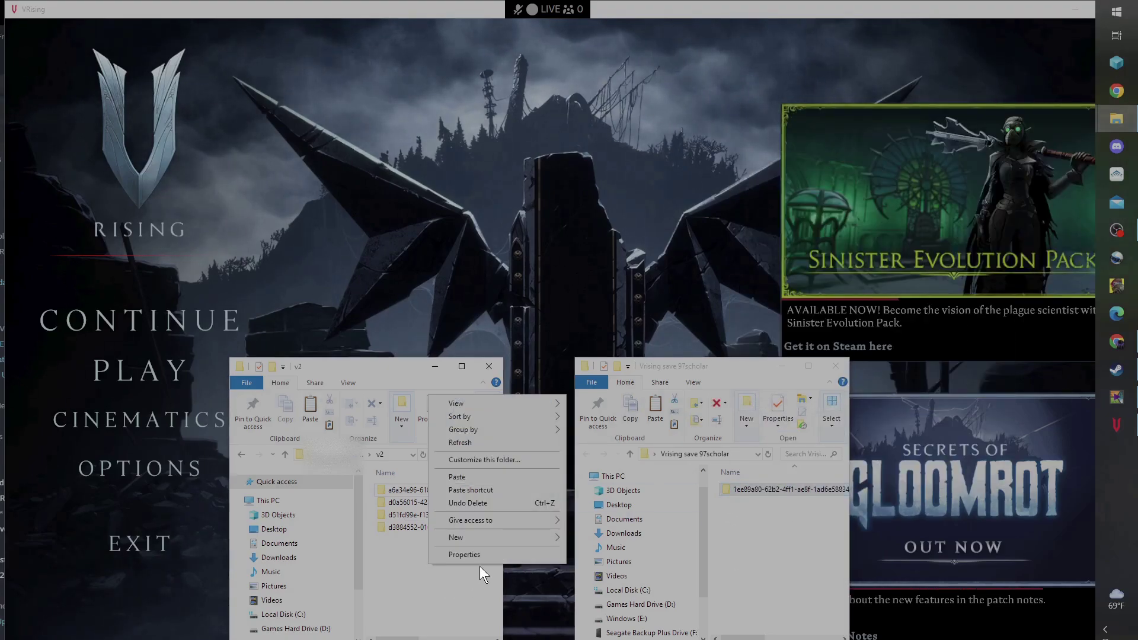
left_click(476, 473)
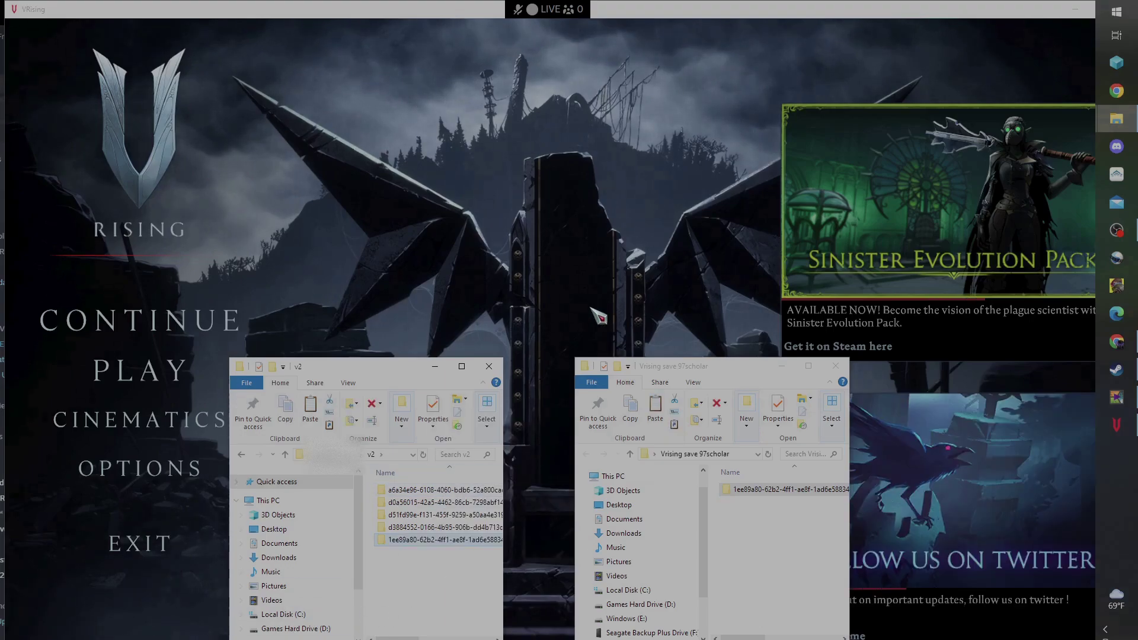
Switch back to V Rising and open the list of local saves for continuing a game
left_click(551, 320)
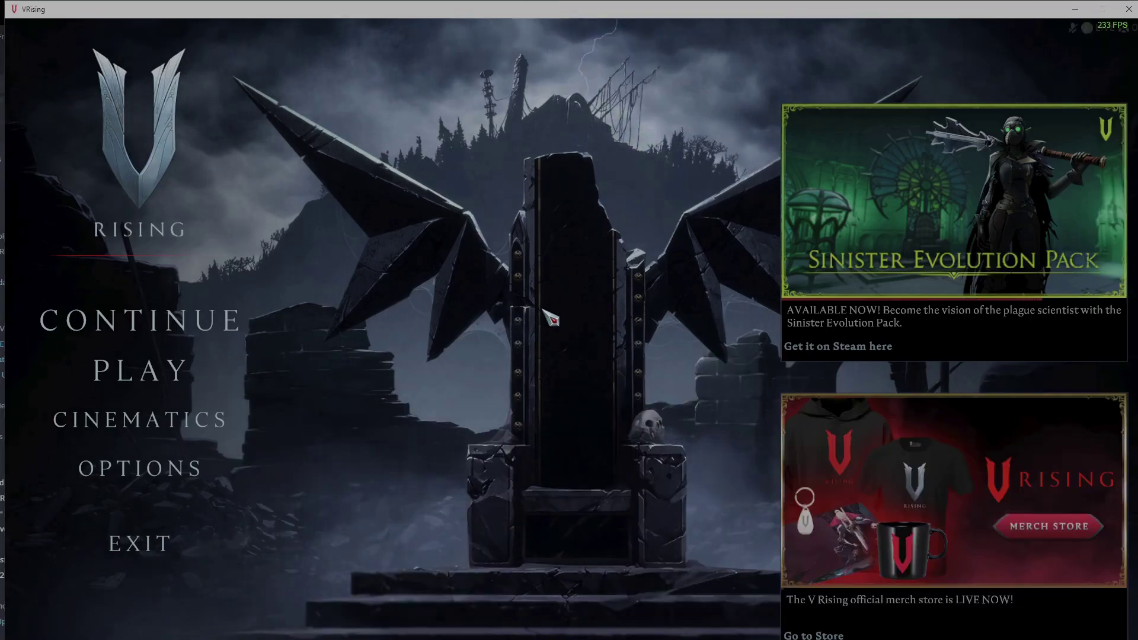
left_click(143, 318)
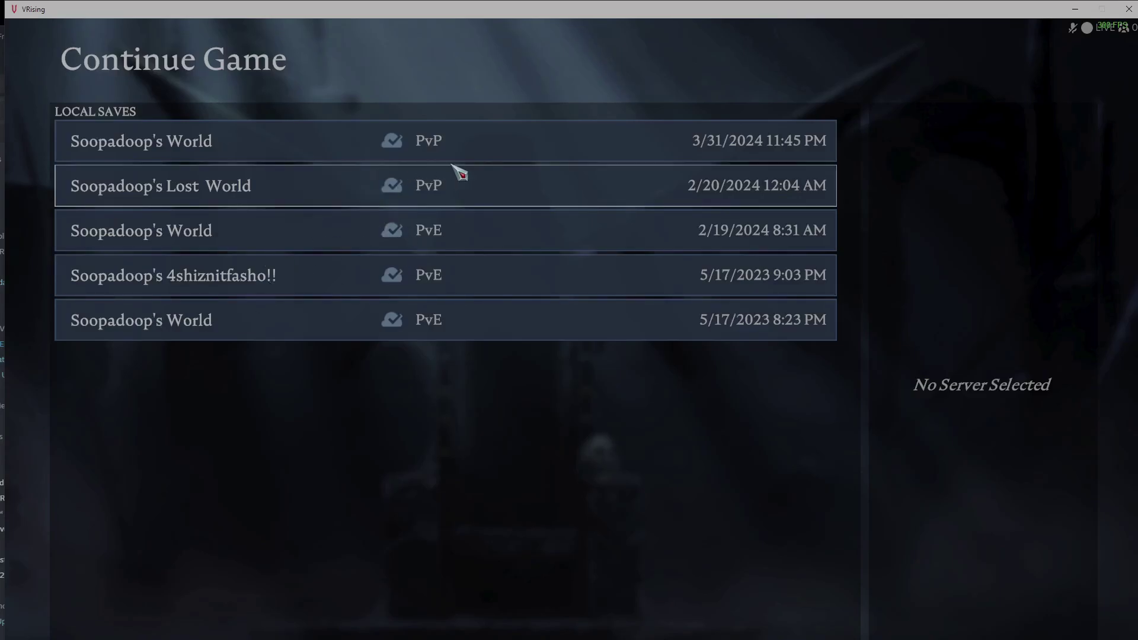